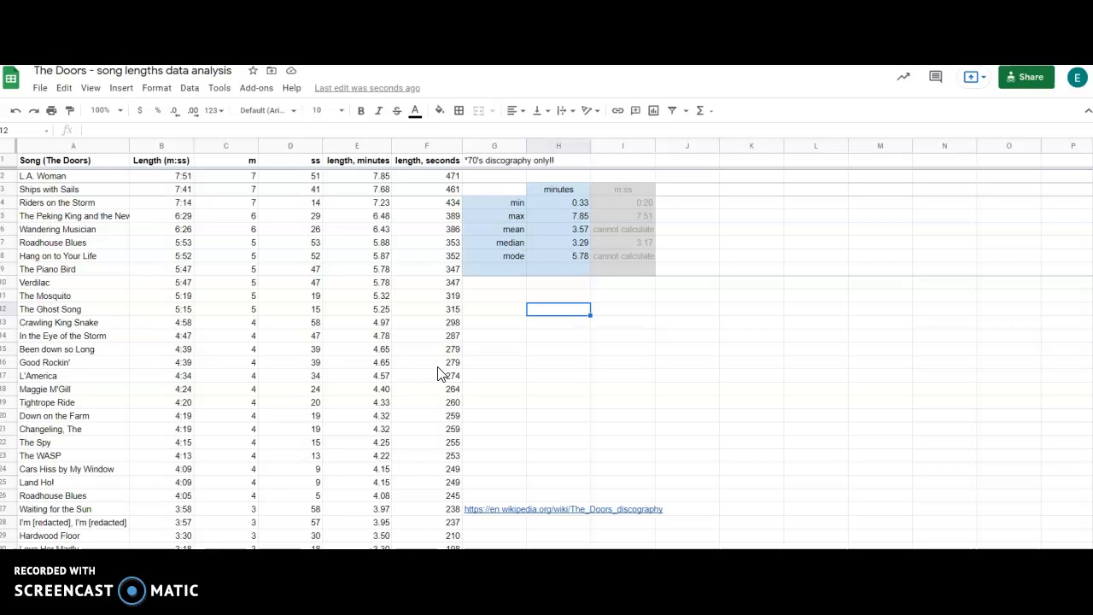
Step: Enter the headers label (x-axis), minimum, q1, q3 and maximum across cells H12 to L12
{"action": "left_click", "coordinate": [569, 318]}
{"action": "type", "text": "label"}
{"action": "type", "text": " (x"}
{"action": "key", "text": "BackSpace"}
{"action": "type", "text": "(x-axis)"}
{"action": "key", "text": "Tab"}
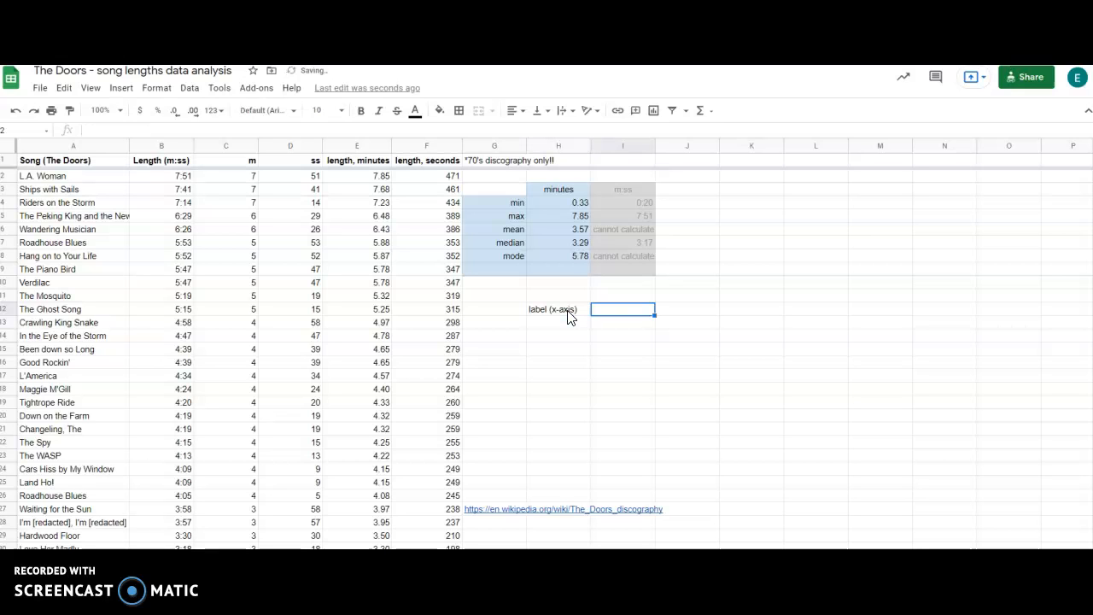
{"action": "type", "text": "minimum"}
{"action": "key", "text": "Tab"}
{"action": "type", "text": "01"}
{"action": "key", "text": "Tab"}
{"action": "type", "text": "q3"}
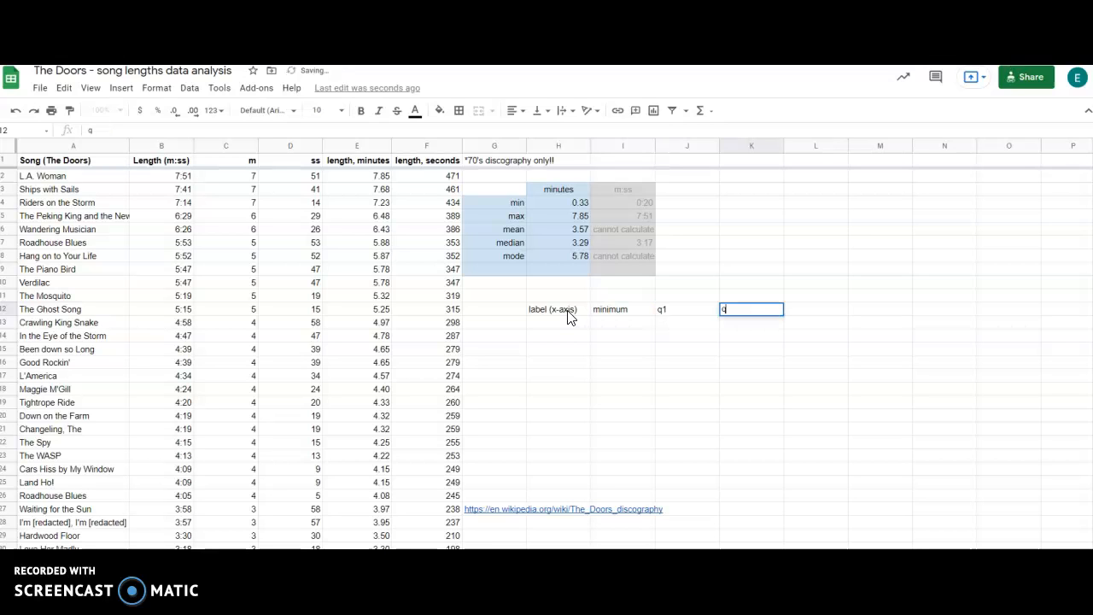
{"action": "key", "text": "Tab"}
{"action": "type", "text": "maximum"}
{"action": "key", "text": "Return"}
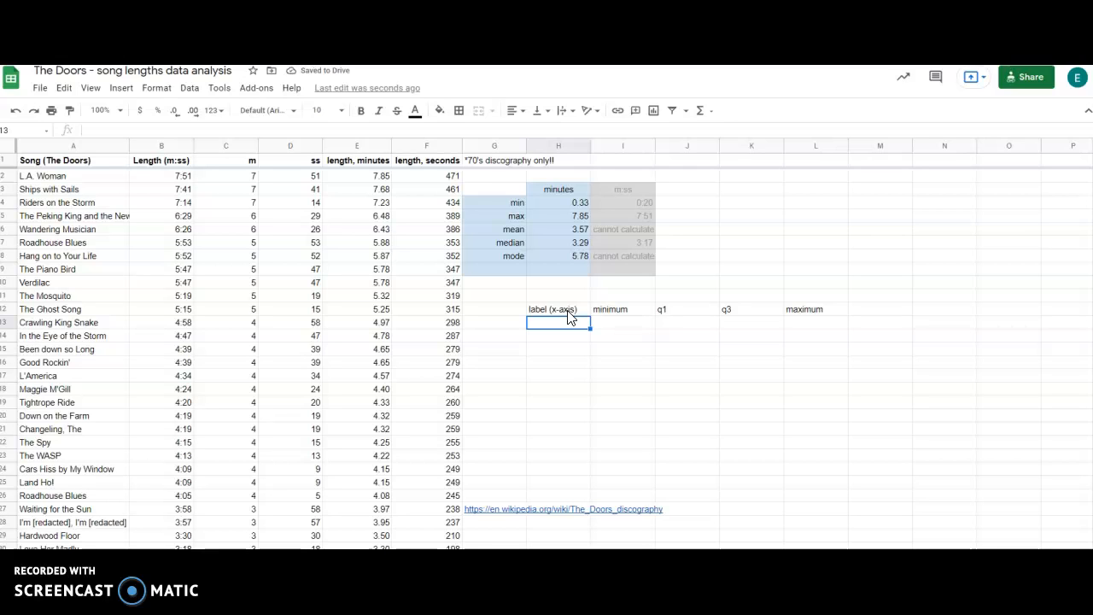
Step: Enter Doors' Song Lengths as the row label in H13 and auto-fit column H to the text
{"action": "type", "text": "song length"}
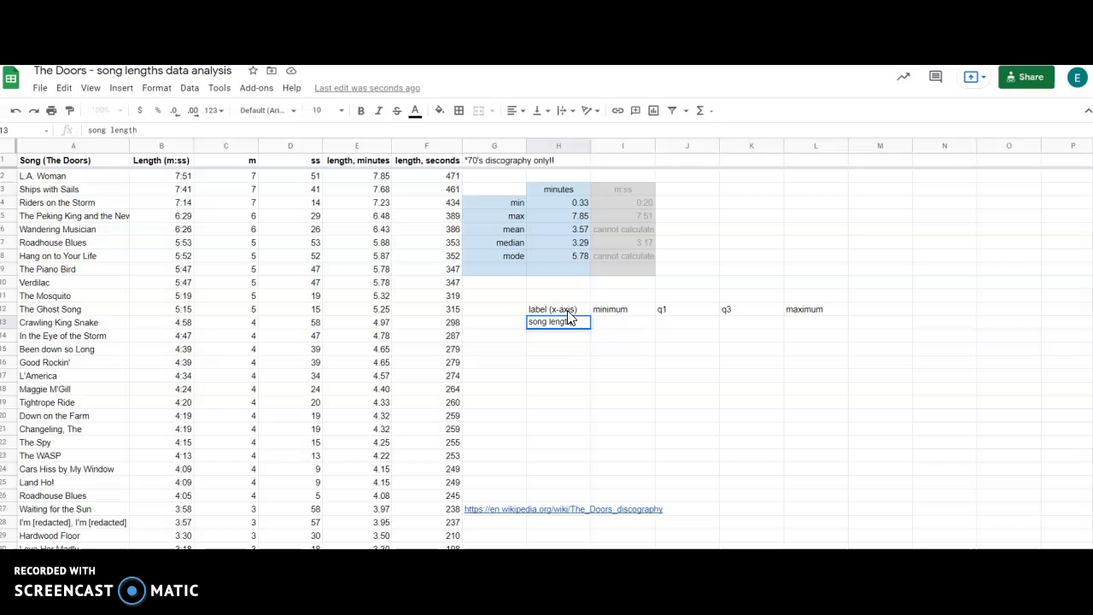
{"action": "type", "text": "s."}
{"action": "key", "text": "BackSpace"}
{"action": "key", "text": "BackSpace"}
{"action": "key", "text": "BackSpace"}
{"action": "key", "text": "BackSpace"}
{"action": "key", "text": "BackSpace"}
{"action": "key", "text": "BackSpace"}
{"action": "key", "text": "BackSpace"}
{"action": "key", "text": "BackSpace"}
{"action": "key", "text": "BackSpace"}
{"action": "key", "text": "BackSpace"}
{"action": "key", "text": "BackSpace"}
{"action": "key", "text": "BackSpace"}
{"action": "key", "text": "BackSpace"}
{"action": "type", "text": "Doors' Song Lengths"}
{"action": "key", "text": "Tab"}
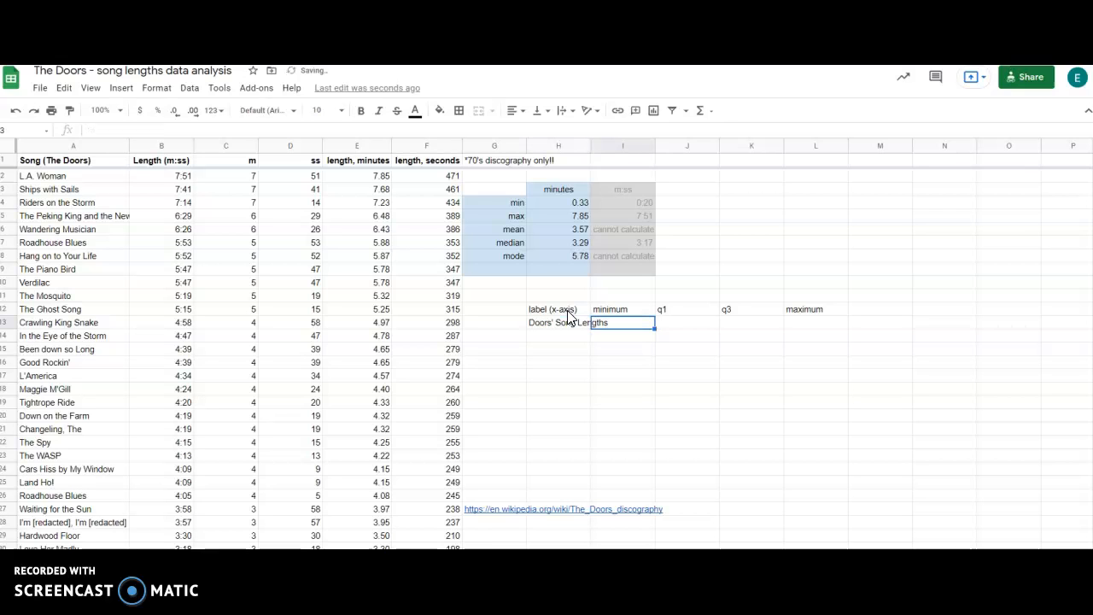
{"action": "double_click", "coordinate": [590, 147]}
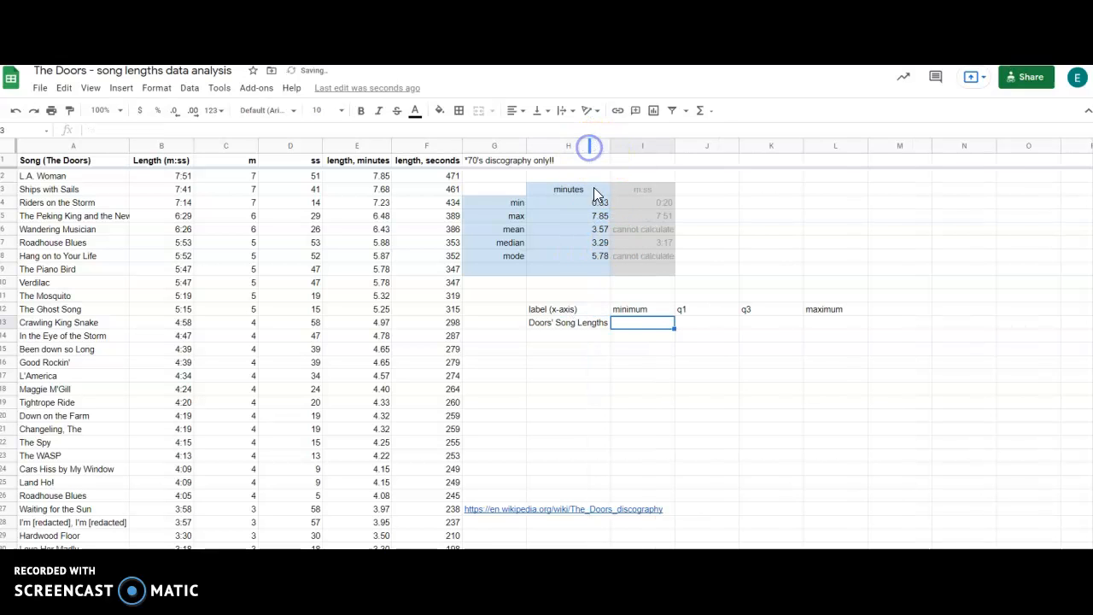
Step: Calculate the minimum song length in minutes in I13 with =min(e2:e59), covering the first through last song rows
{"action": "left_click", "coordinate": [630, 323]}
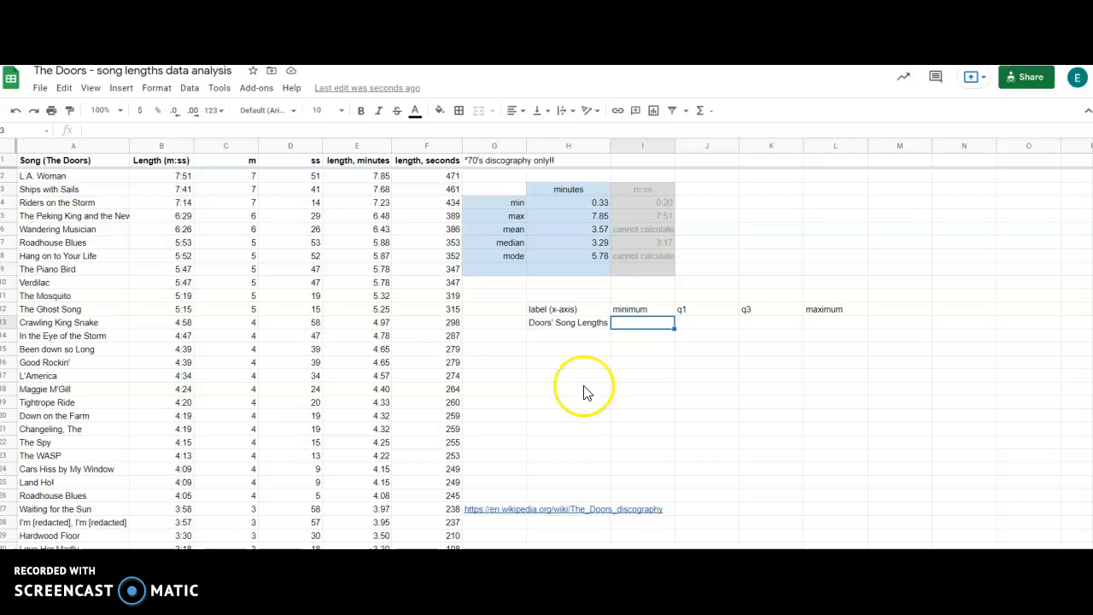
{"action": "left_click", "coordinate": [358, 149]}
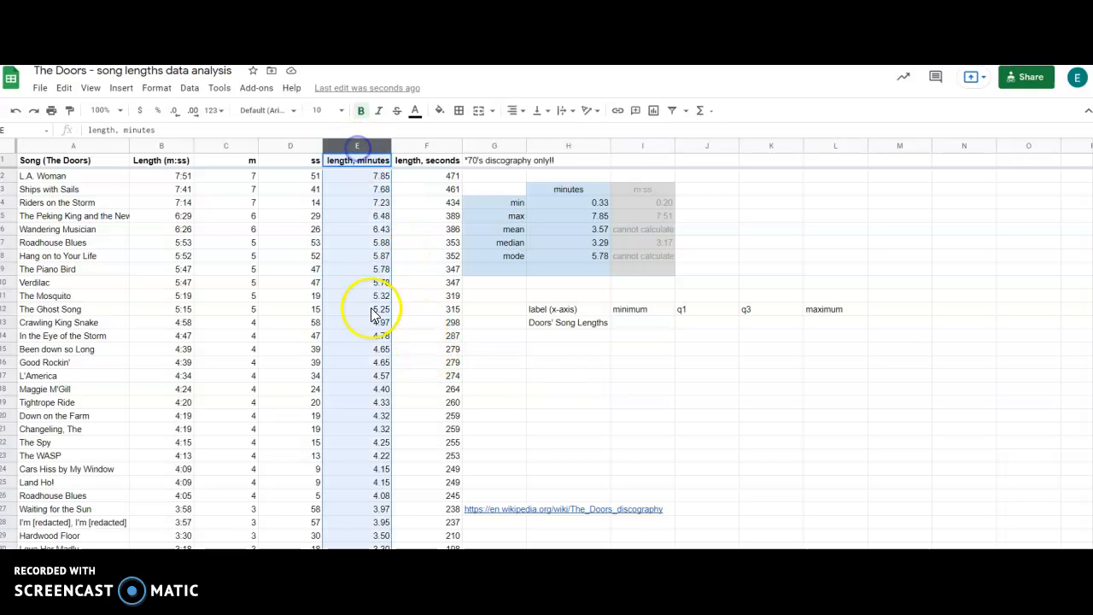
{"action": "scroll", "coordinate": [368, 312], "scroll_direction": "down", "scroll_amount": 5}
{"action": "scroll", "coordinate": [371, 316], "scroll_direction": "down", "scroll_amount": 10}
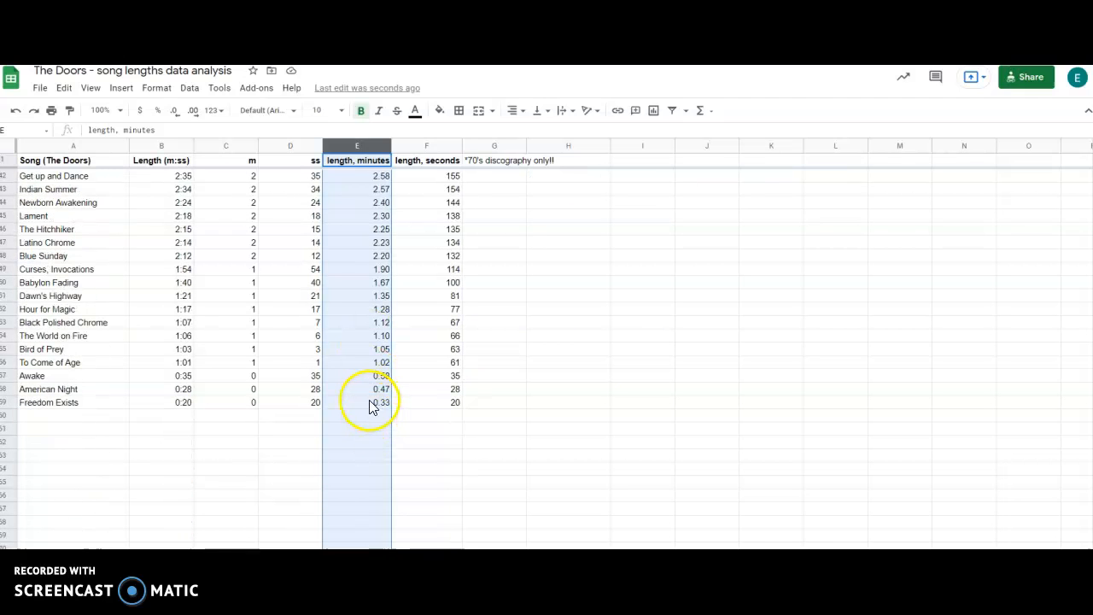
{"action": "scroll", "coordinate": [367, 405], "scroll_direction": "up", "scroll_amount": 1}
{"action": "left_click", "coordinate": [368, 431]}
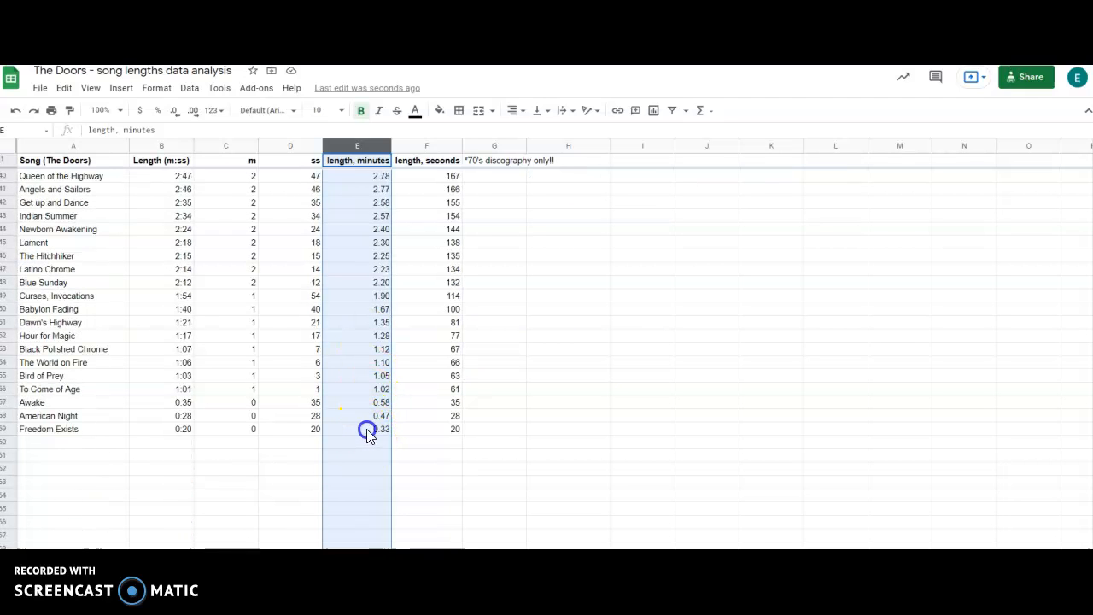
{"action": "left_click", "coordinate": [373, 434]}
{"action": "scroll", "coordinate": [372, 434], "scroll_direction": "up", "scroll_amount": 13}
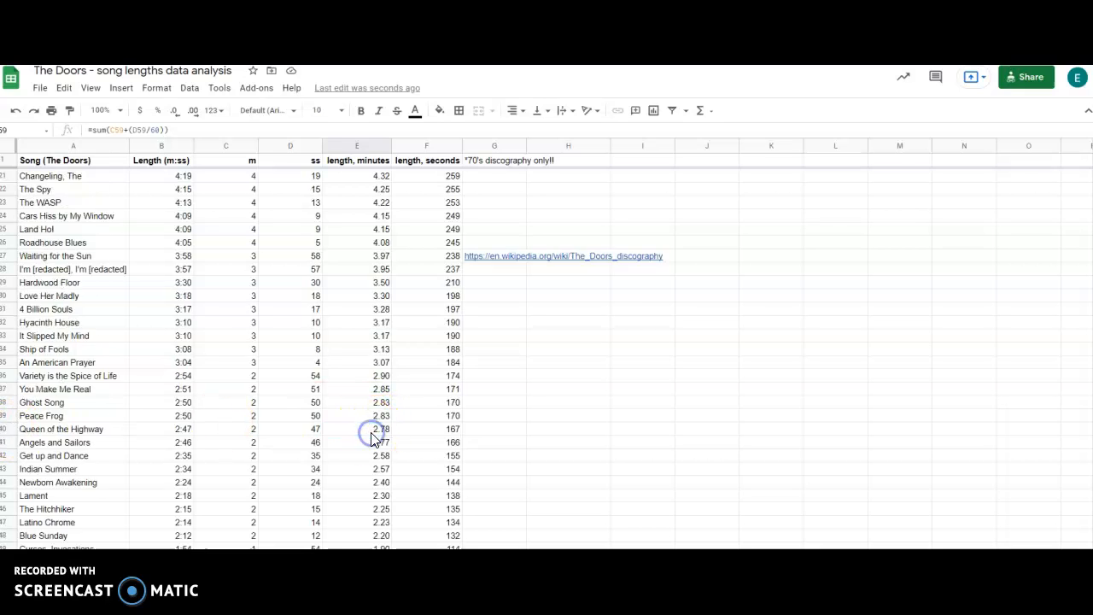
{"action": "left_click", "coordinate": [663, 328]}
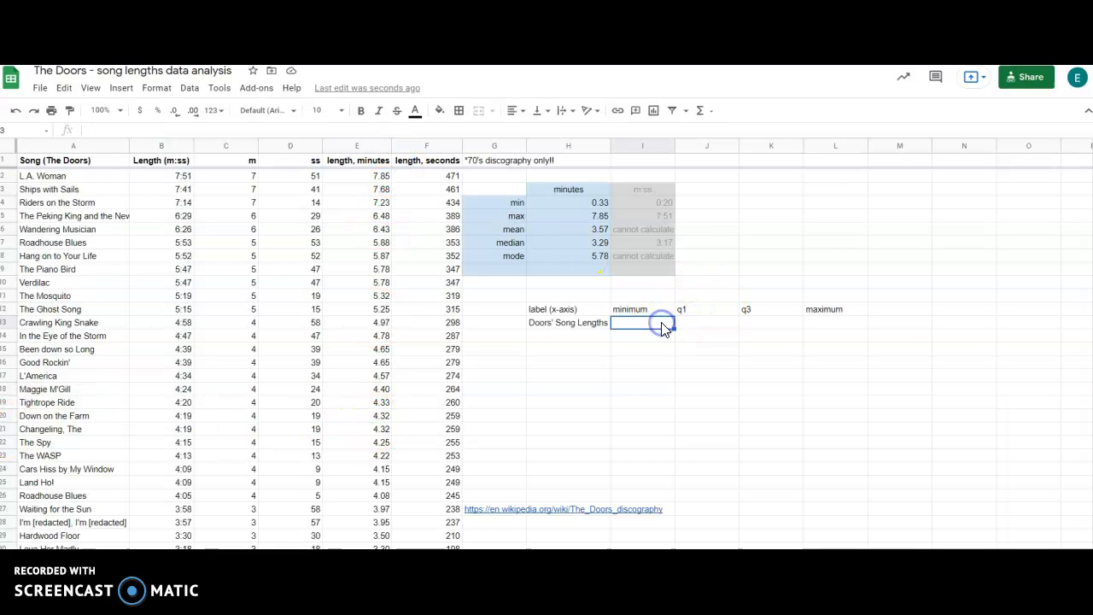
{"action": "type", "text": "=min("}
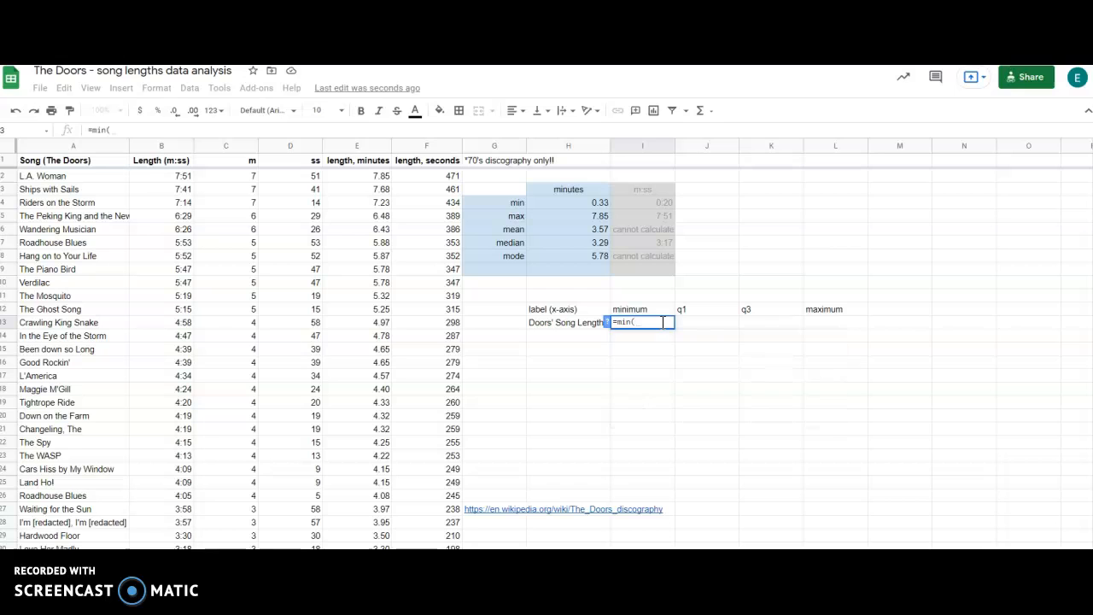
{"action": "type", "text": "e2"}
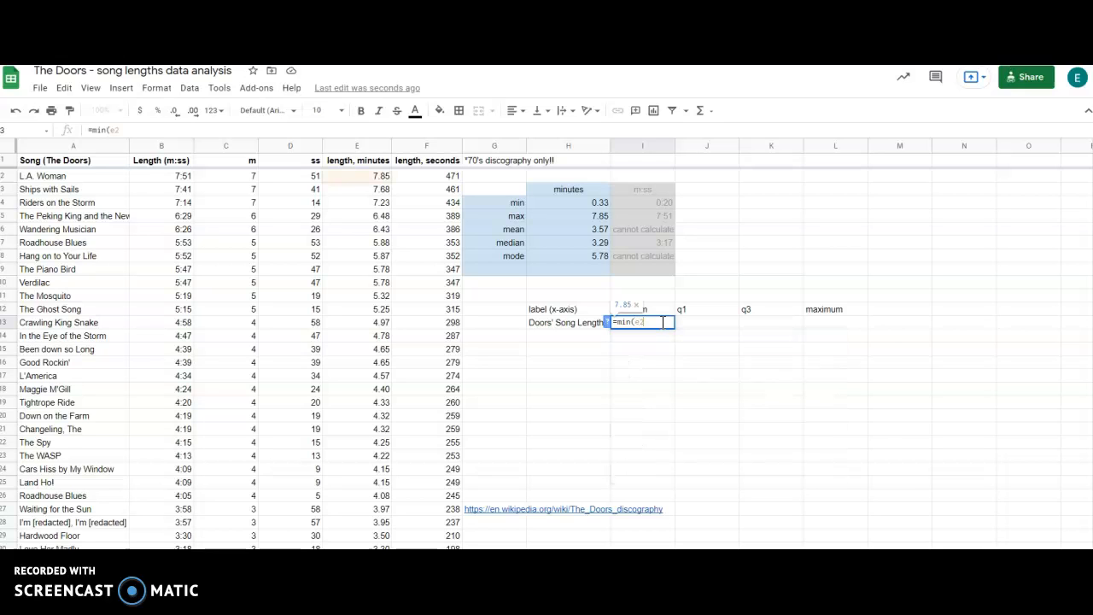
{"action": "type", "text": ":e50)"}
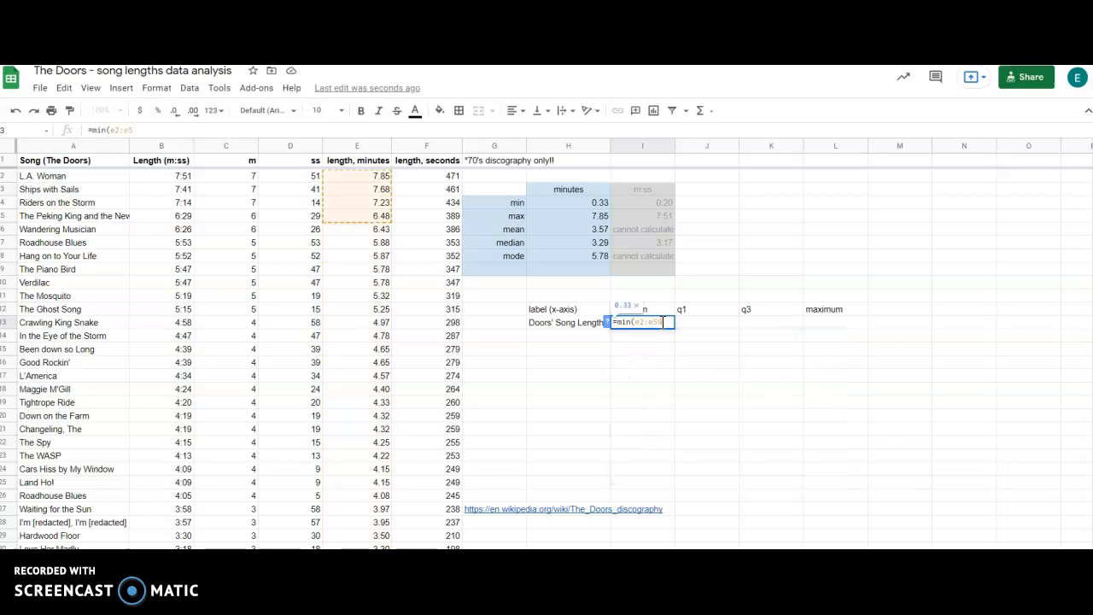
{"action": "key", "text": "Return"}
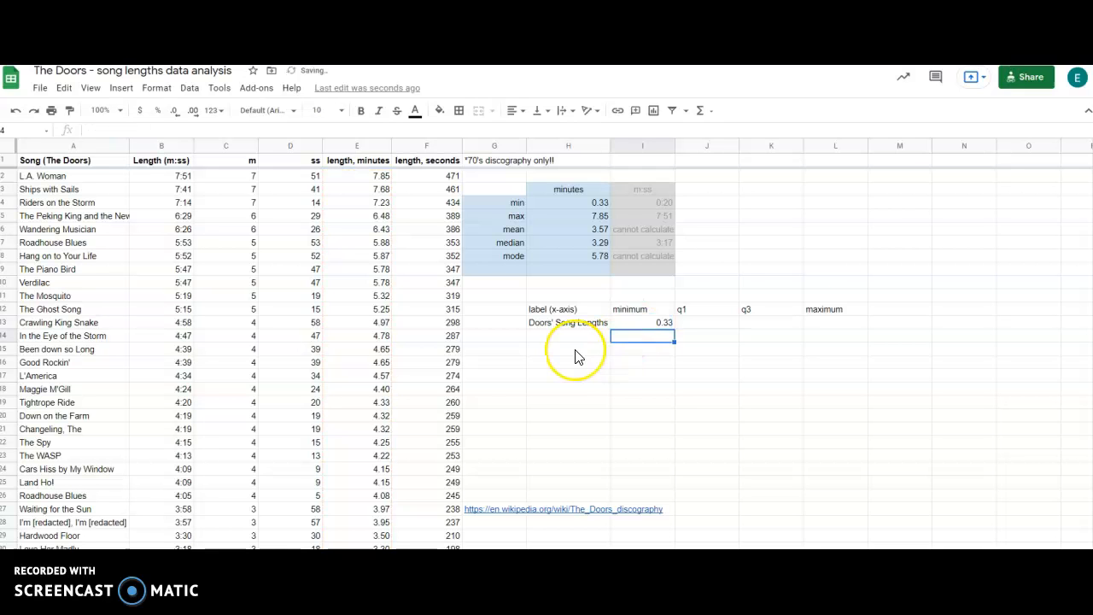
Step: Check the length in minutes of the last song in the list against the calculated minimum
{"action": "scroll", "coordinate": [578, 356], "scroll_direction": "down", "scroll_amount": 5}
{"action": "scroll", "coordinate": [578, 356], "scroll_direction": "down", "scroll_amount": 2}
{"action": "scroll", "coordinate": [379, 512], "scroll_direction": "down", "scroll_amount": 2}
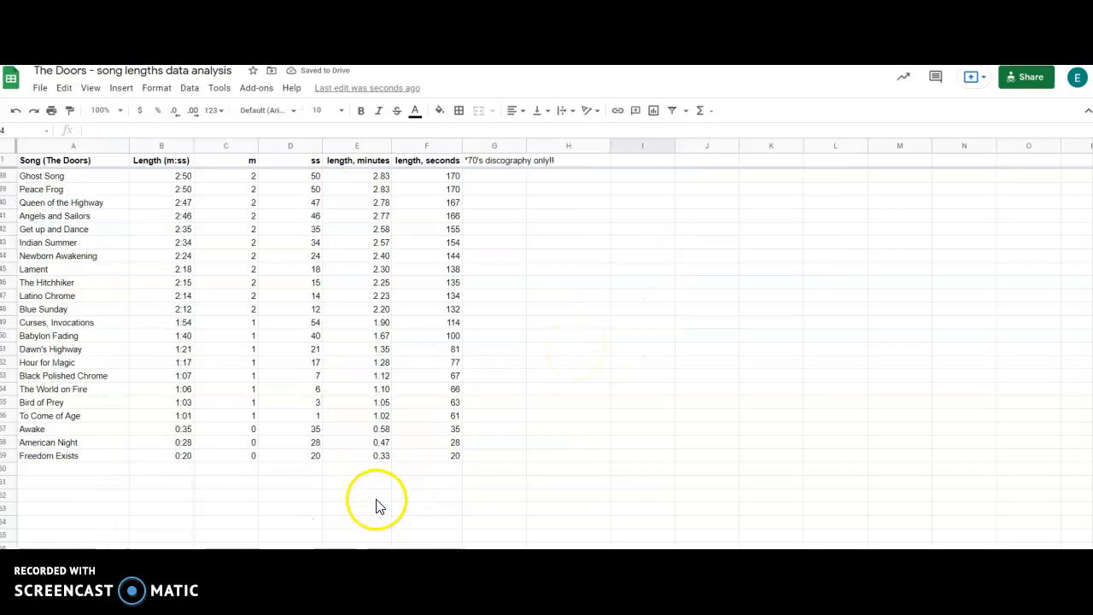
{"action": "left_click", "coordinate": [382, 459]}
{"action": "scroll", "coordinate": [381, 458], "scroll_direction": "up", "scroll_amount": 1}
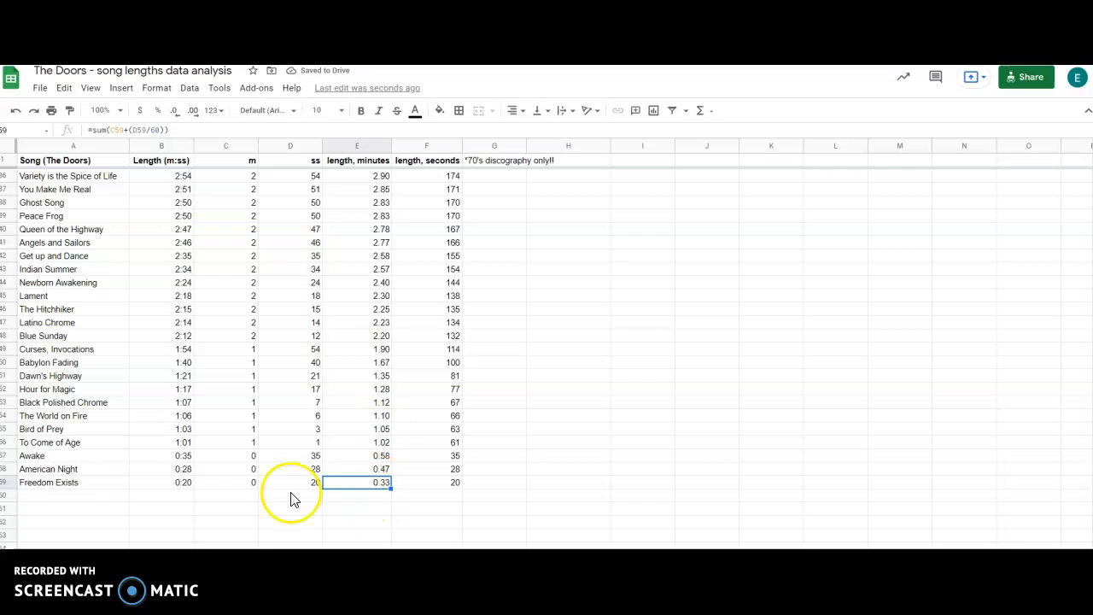
{"action": "scroll", "coordinate": [391, 402], "scroll_direction": "up", "scroll_amount": 8}
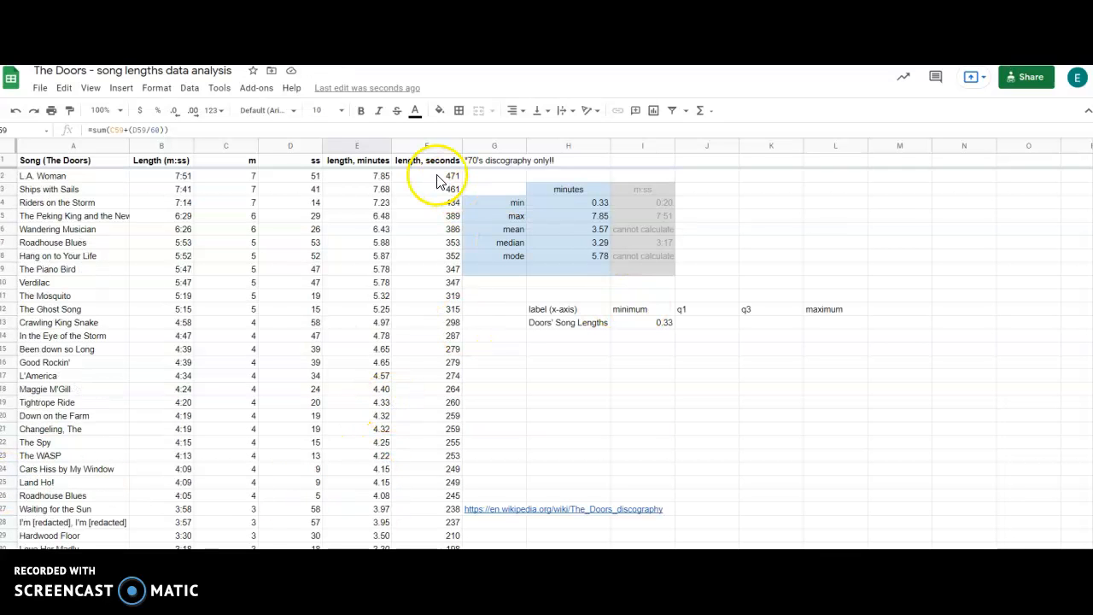
Step: Calculate the first quartile of the song lengths in minutes in J13 with =quartile(e2:e59,1)
{"action": "left_click", "coordinate": [689, 323]}
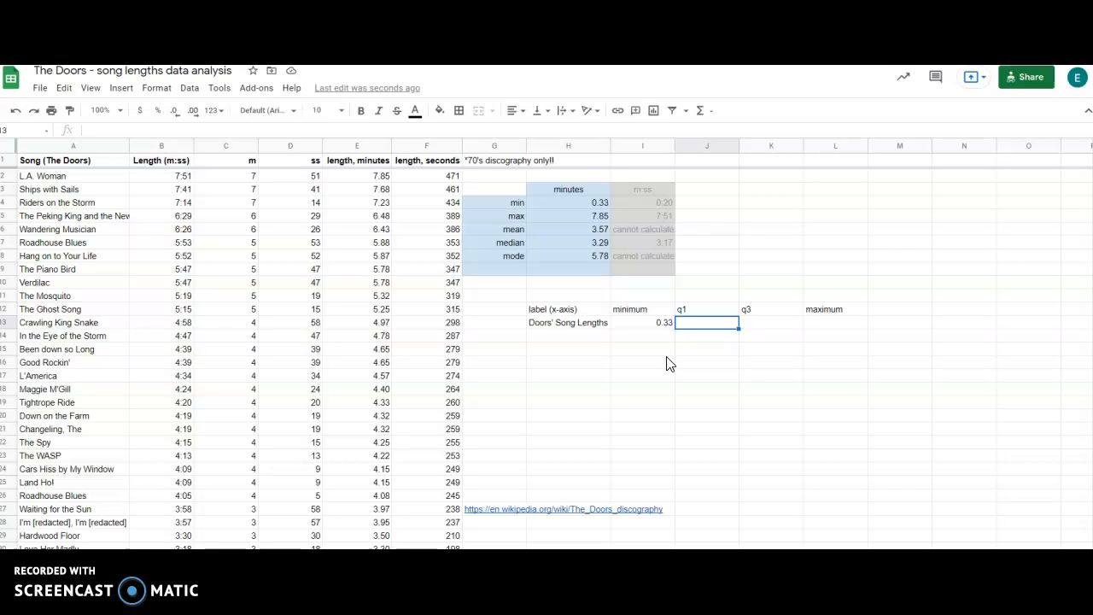
{"action": "type", "text": "=quartile"}
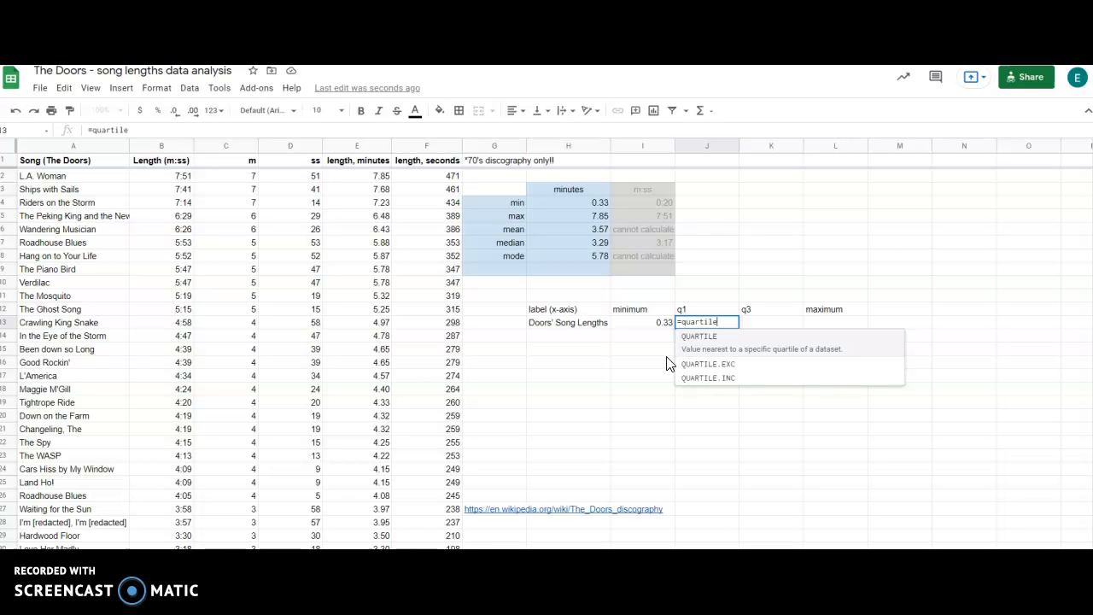
{"action": "type", "text": "("}
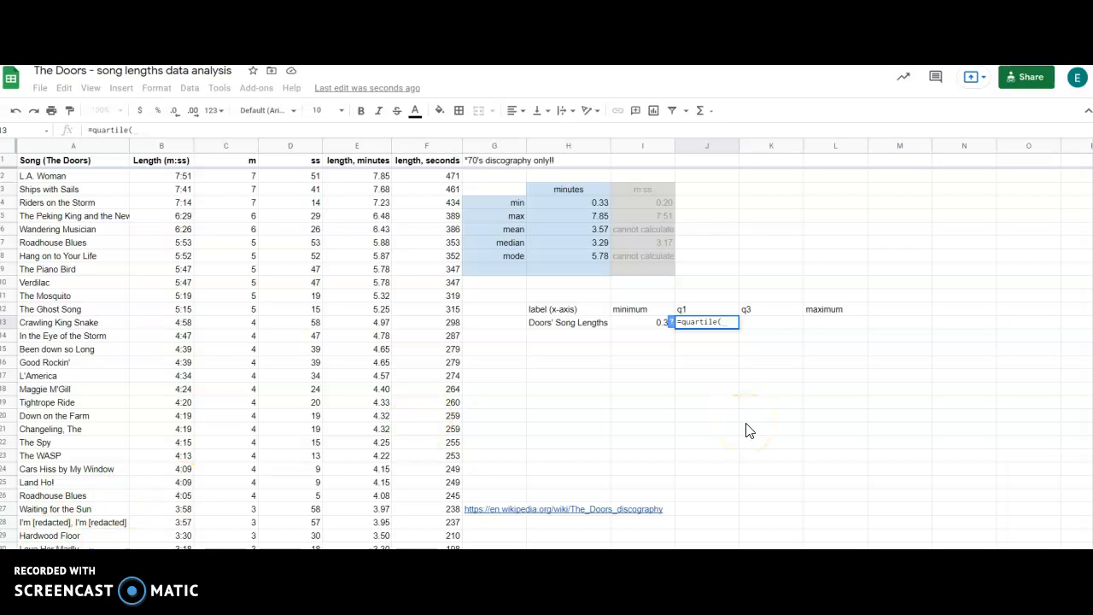
{"action": "left_click", "coordinate": [726, 321]}
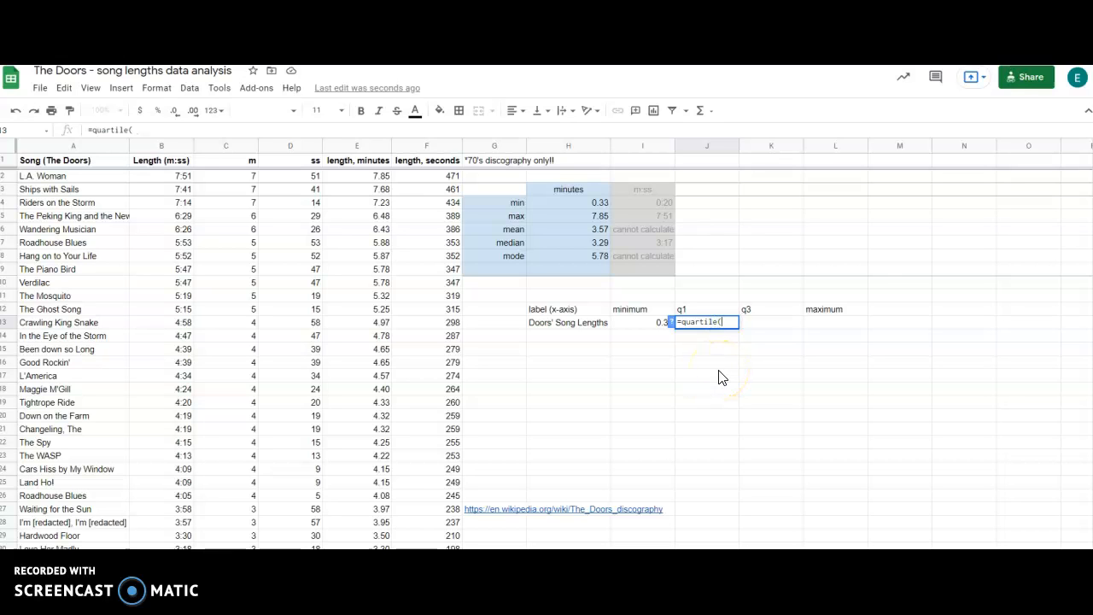
{"action": "type", "text": "e"}
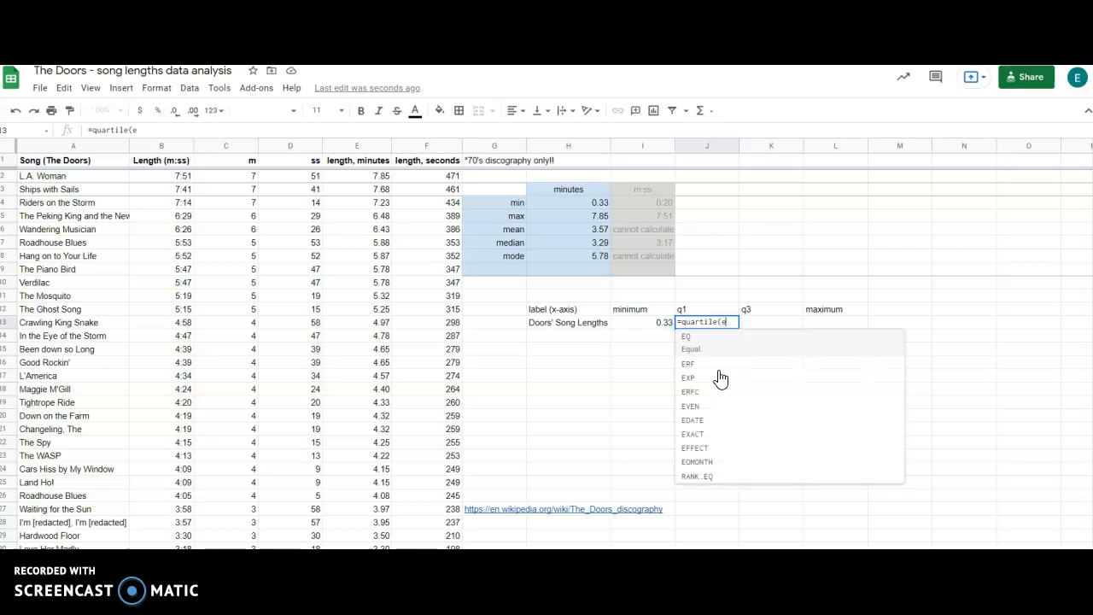
{"action": "type", "text": "2:e59"}
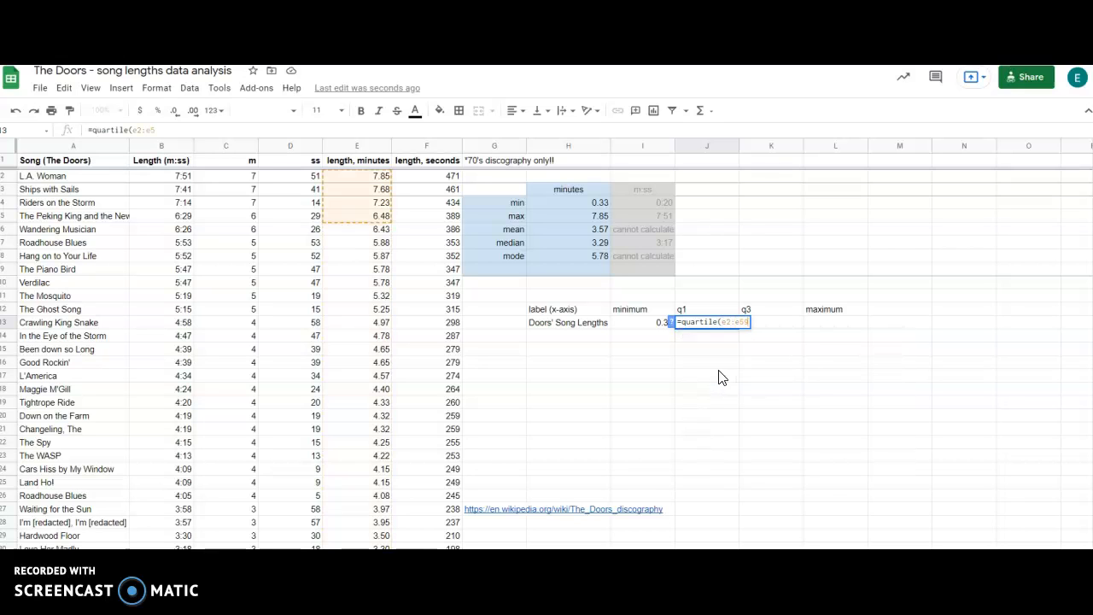
{"action": "type", "text": ","}
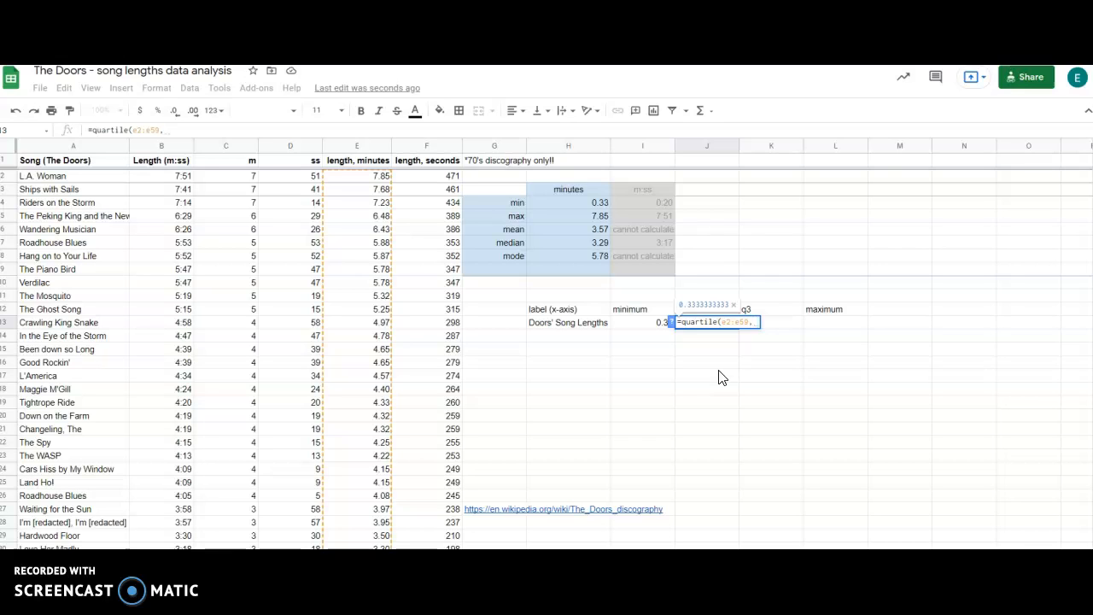
{"action": "type", "text": "1)"}
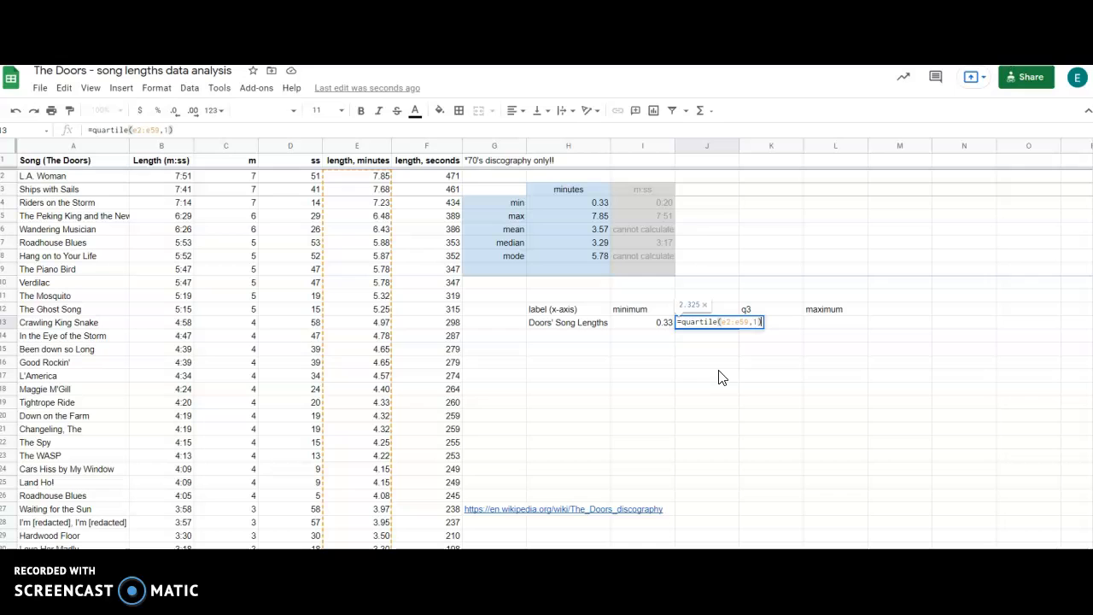
{"action": "key", "text": "Return"}
Step: Calculate the third quartile of the song lengths in minutes in K13 with =quartile(e2:e59, 3)
{"action": "left_click", "coordinate": [763, 325]}
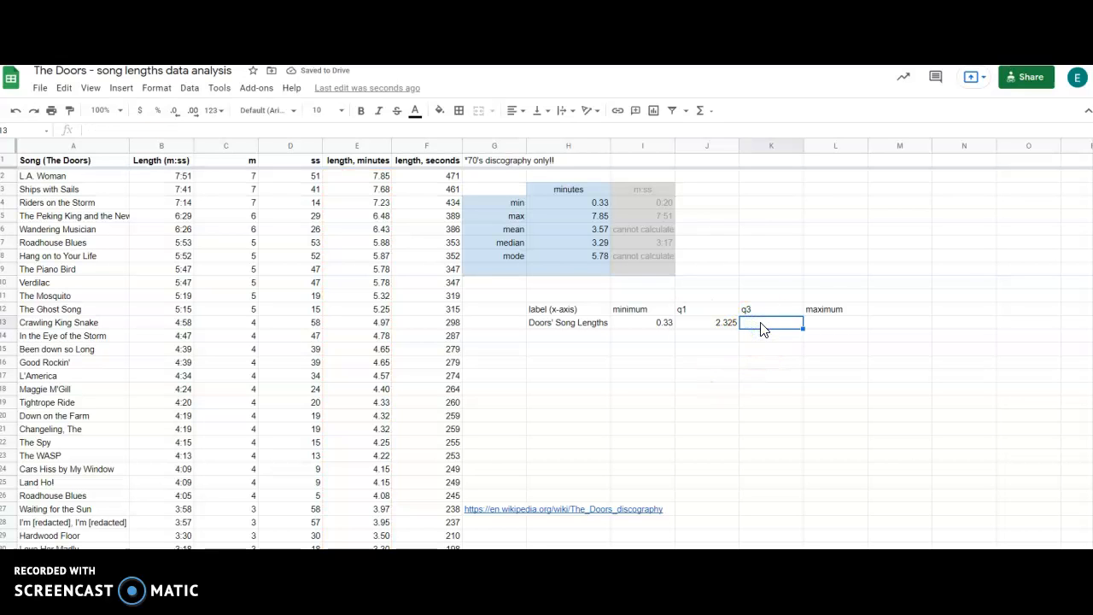
{"action": "type", "text": "=quartile("}
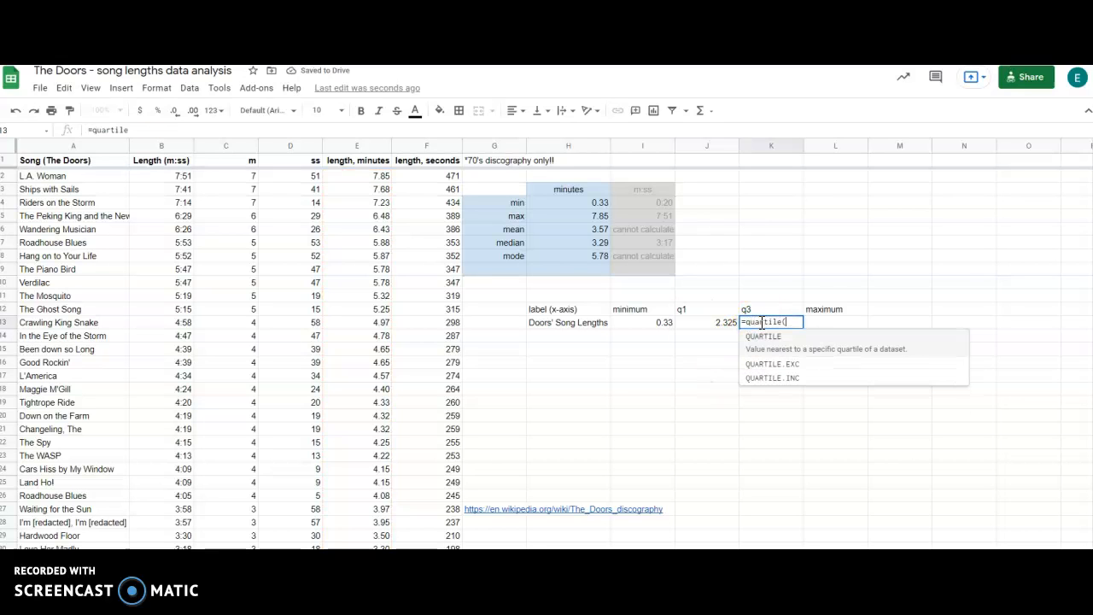
{"action": "type", "text": "e2:"}
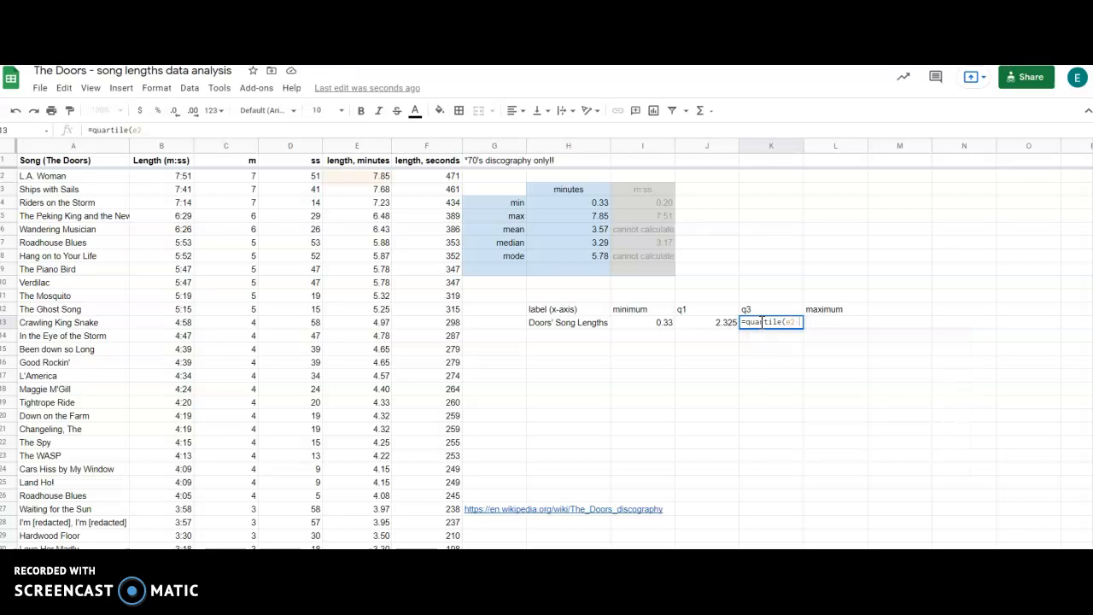
{"action": "type", "text": "e59,"}
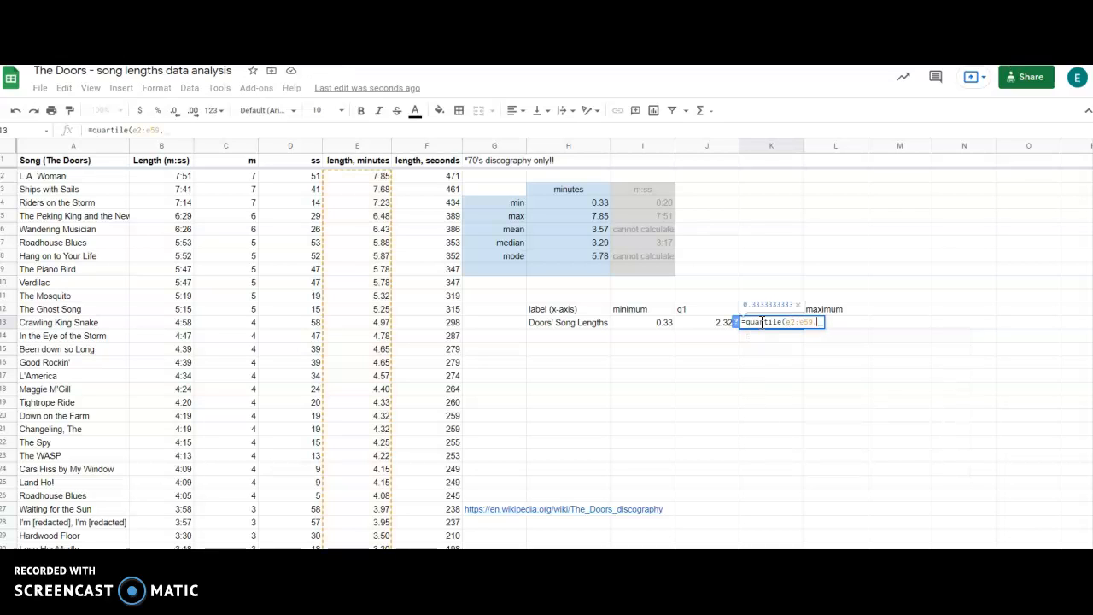
{"action": "type", "text": "3)"}
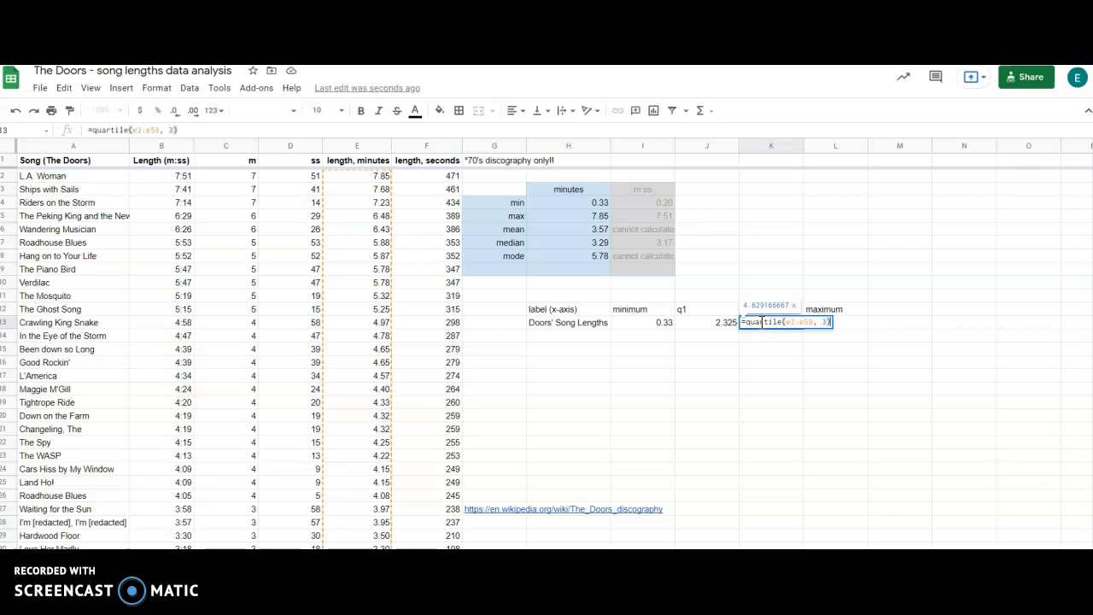
{"action": "key", "text": "Return"}
Step: Calculate the maximum song length in minutes in L13 with =max(e2:e59)
{"action": "left_click", "coordinate": [850, 323]}
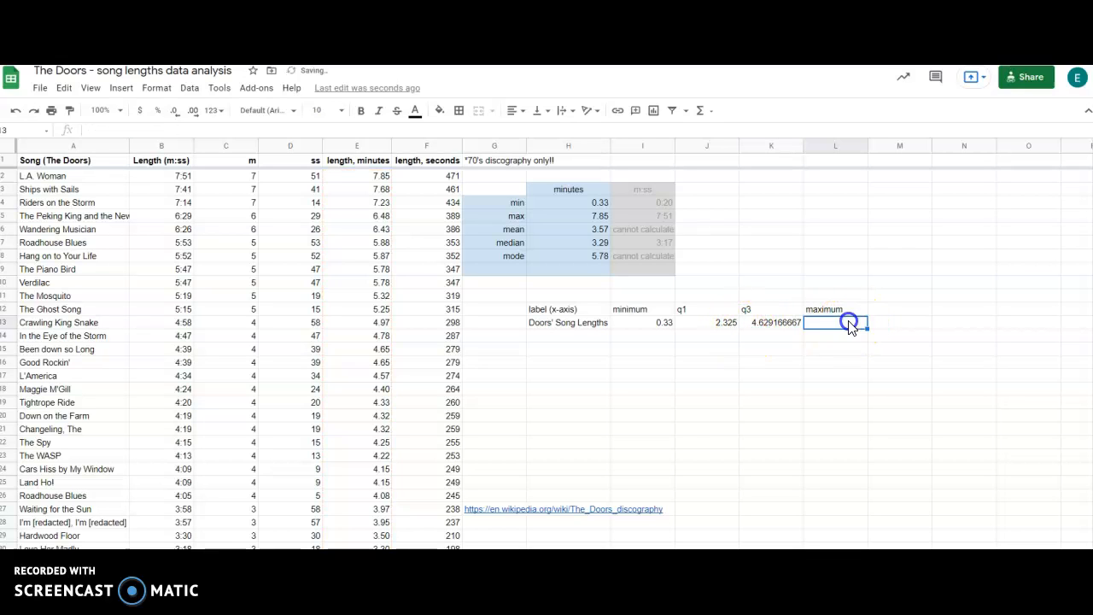
{"action": "type", "text": "=max("}
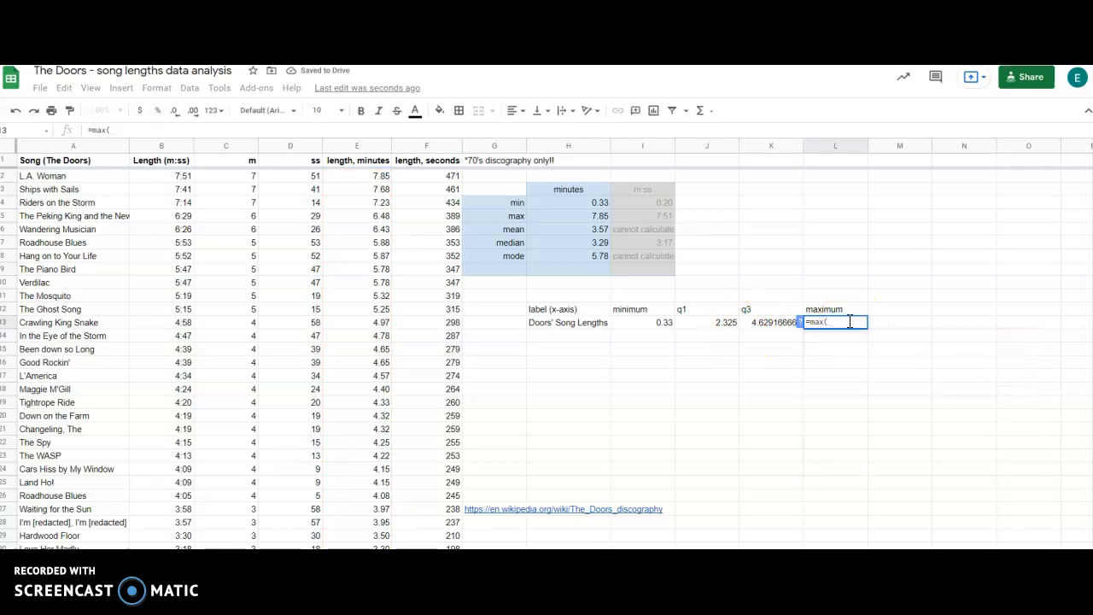
{"action": "type", "text": "e2"}
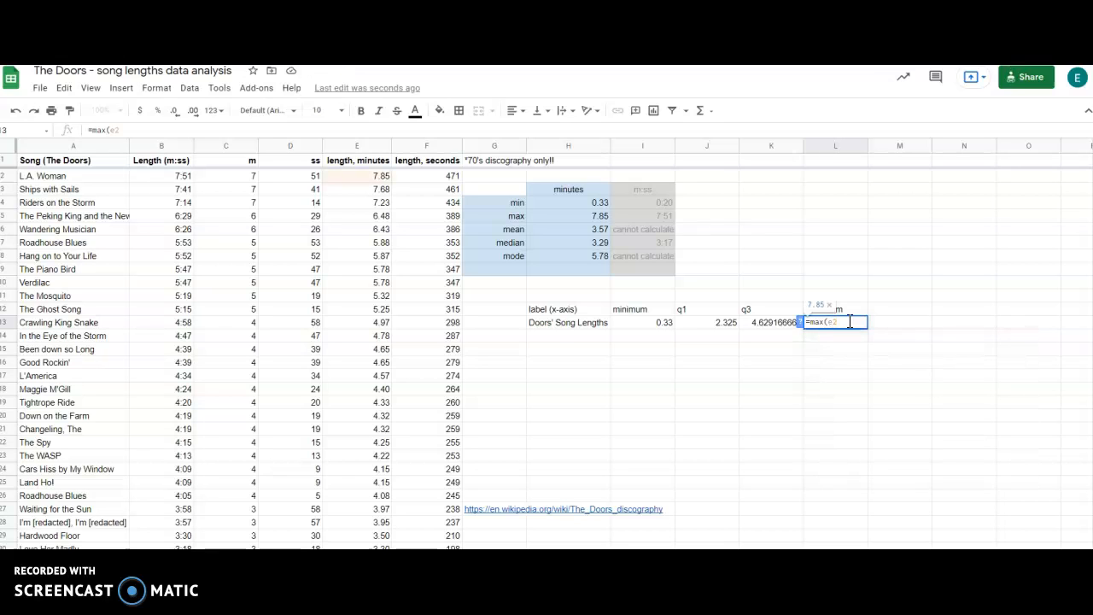
{"action": "type", "text": ":e59)"}
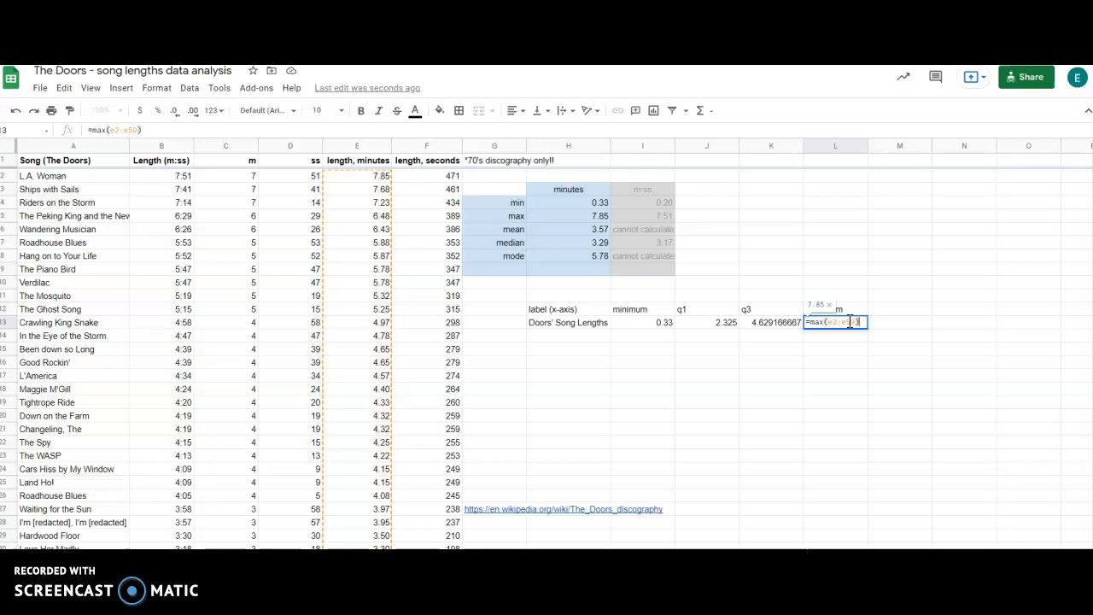
{"action": "key", "text": "Return"}
{"action": "left_click", "coordinate": [907, 342]}
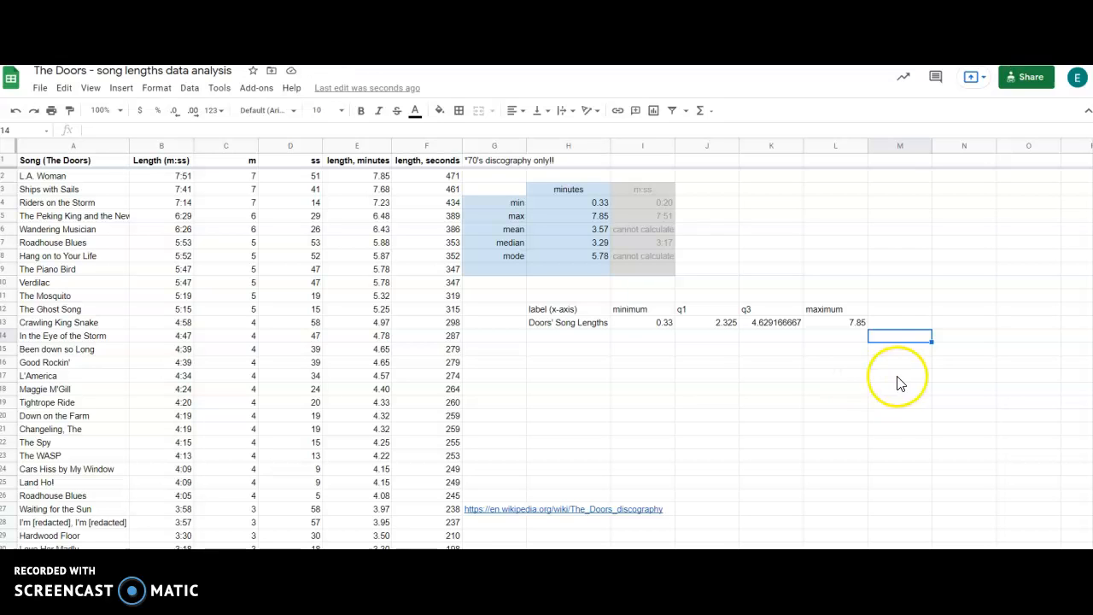
Step: Calculate the median song length in minutes in H17 with the MEDIAN function over column E, starting at E2
{"action": "left_click", "coordinate": [616, 375]}
{"action": "left_click", "coordinate": [589, 380]}
{"action": "type", "text": "="}
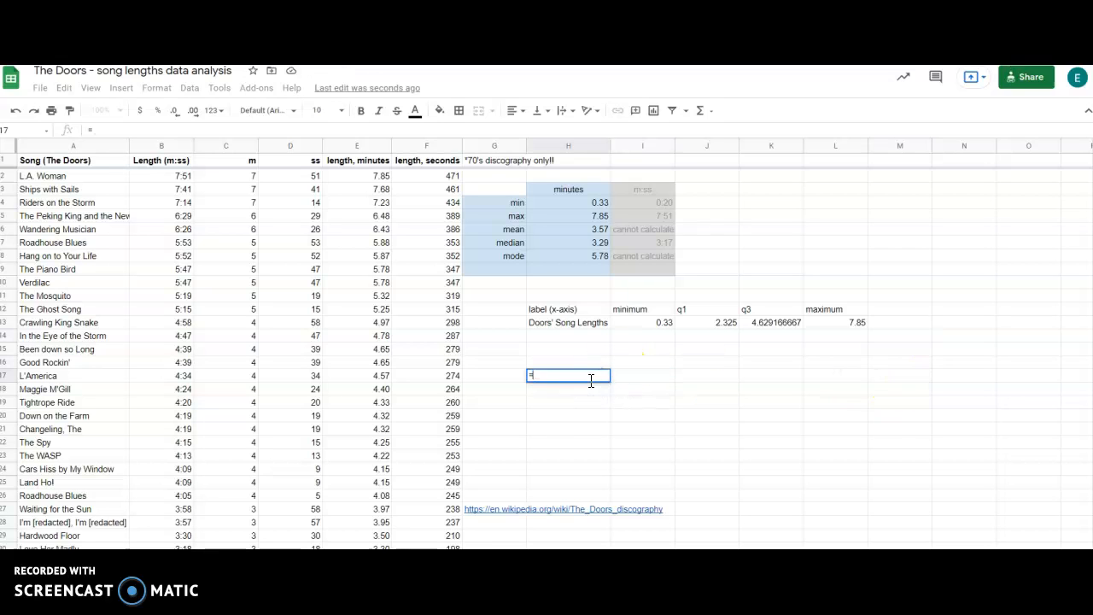
{"action": "type", "text": "medi"}
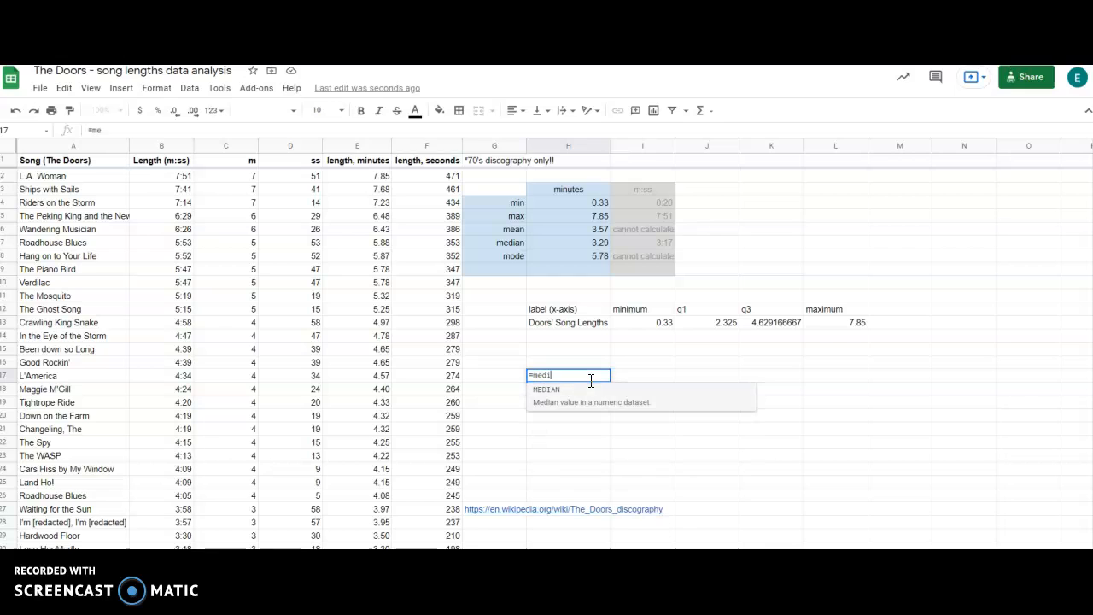
{"action": "type", "text": "an("}
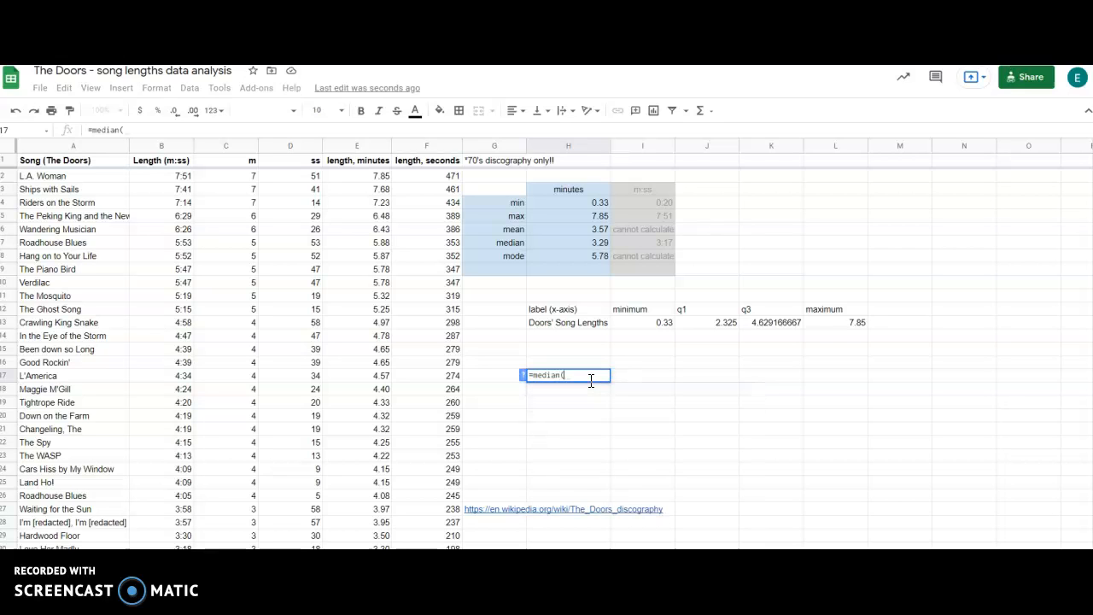
{"action": "type", "text": "e2:e)"}
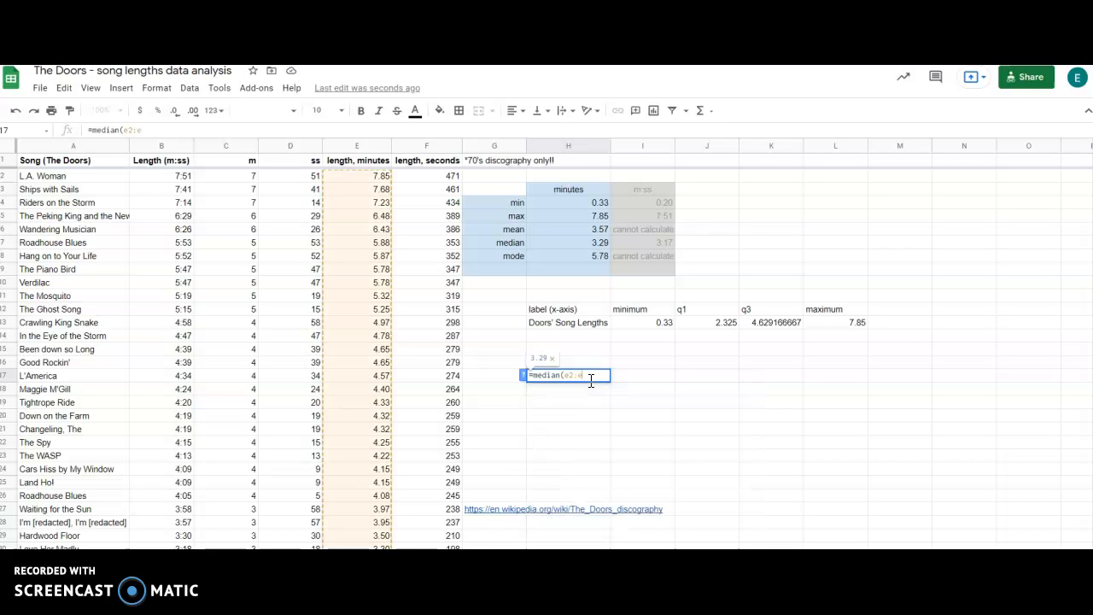
{"action": "key", "text": "Return"}
{"action": "left_click", "coordinate": [665, 378]}
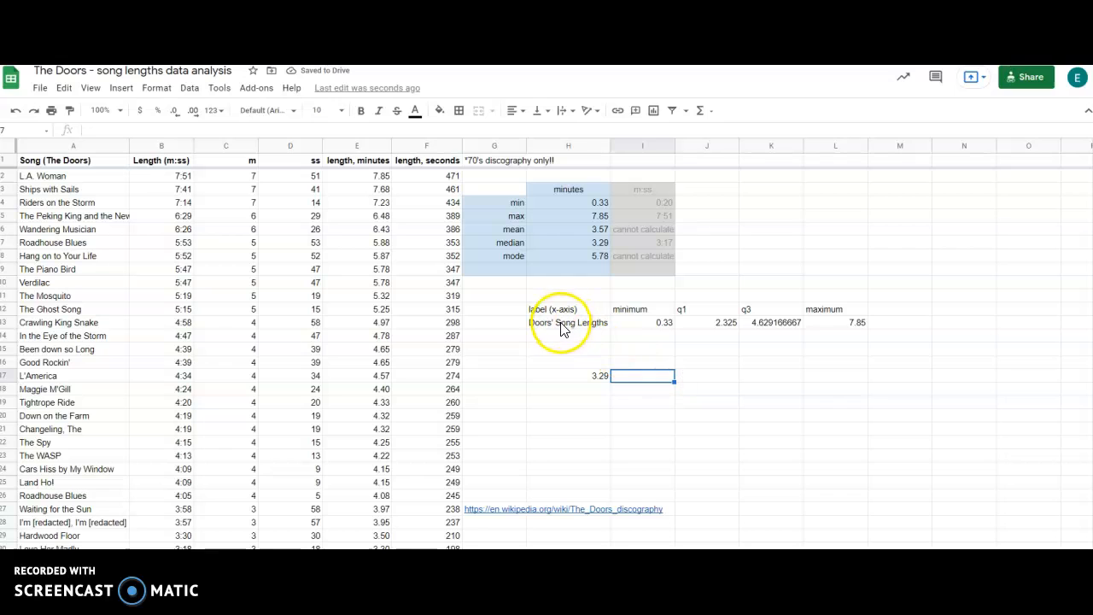
Step: Insert a chart from the label, minimum, quartile and maximum values in H13:L13
{"action": "left_click_drag", "start_coordinate": [577, 331], "coordinate": [825, 332]}
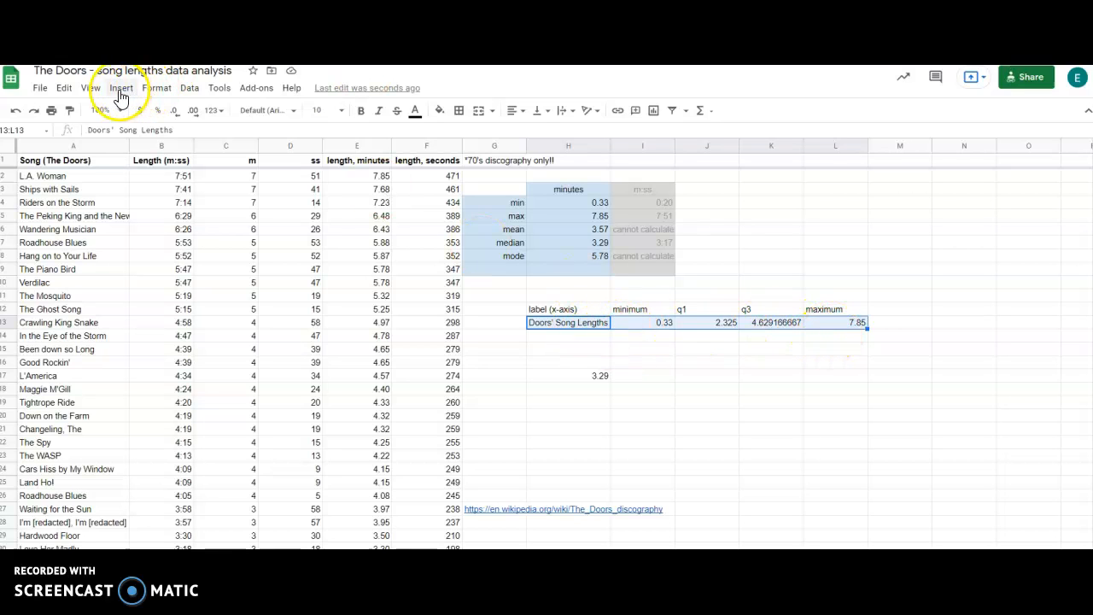
{"action": "left_click", "coordinate": [123, 96]}
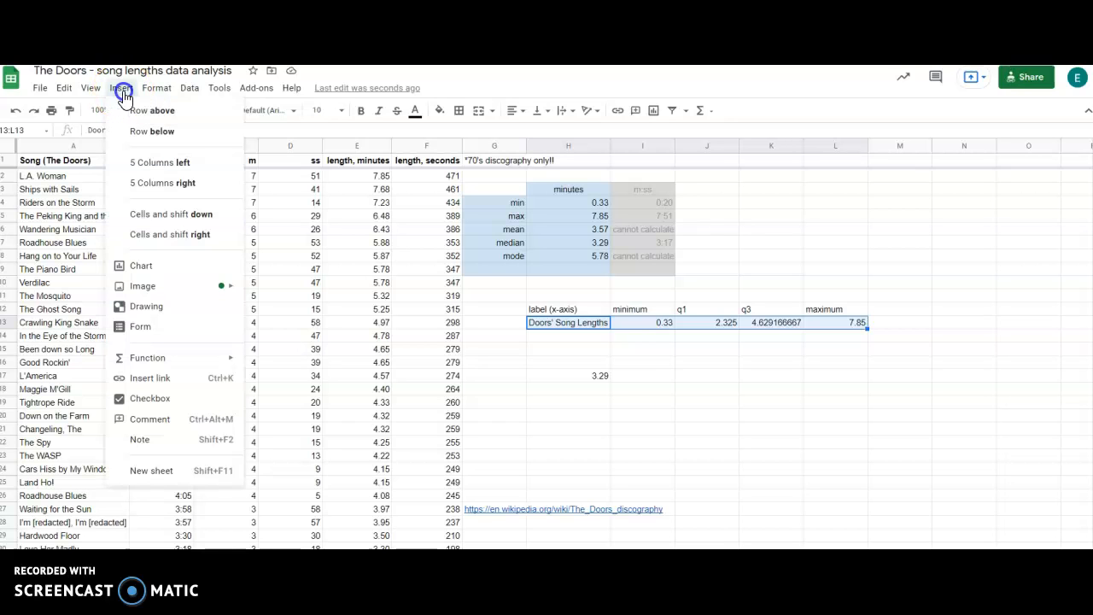
{"action": "left_click", "coordinate": [152, 265]}
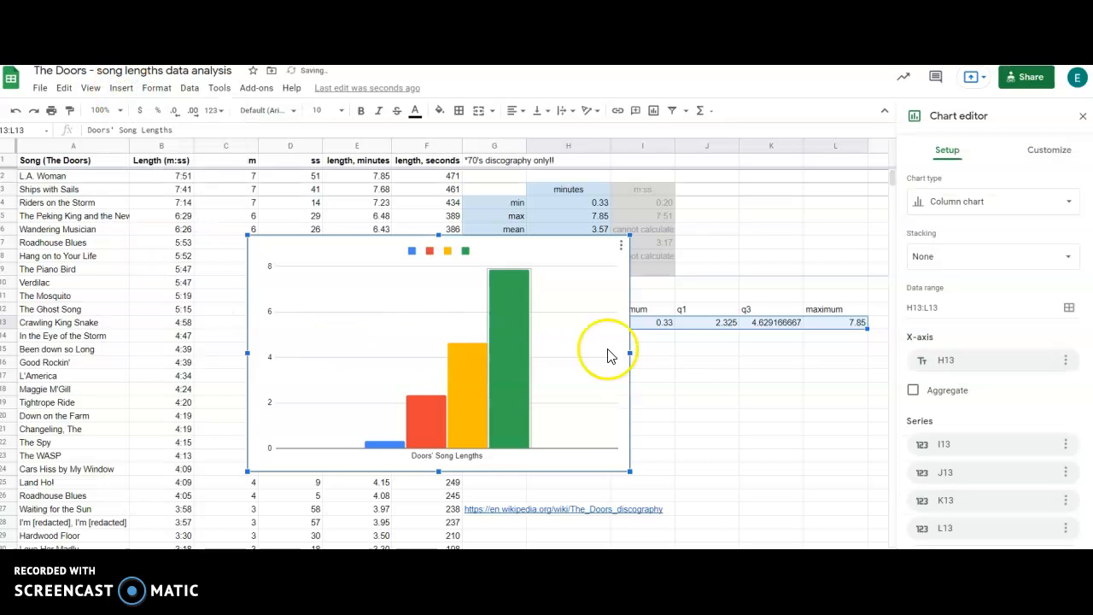
Step: Change the chart type to Candlestick chart and move the chart over the song columns, just below the header row
{"action": "left_click", "coordinate": [975, 209]}
{"action": "scroll", "coordinate": [980, 371], "scroll_direction": "down", "scroll_amount": 4}
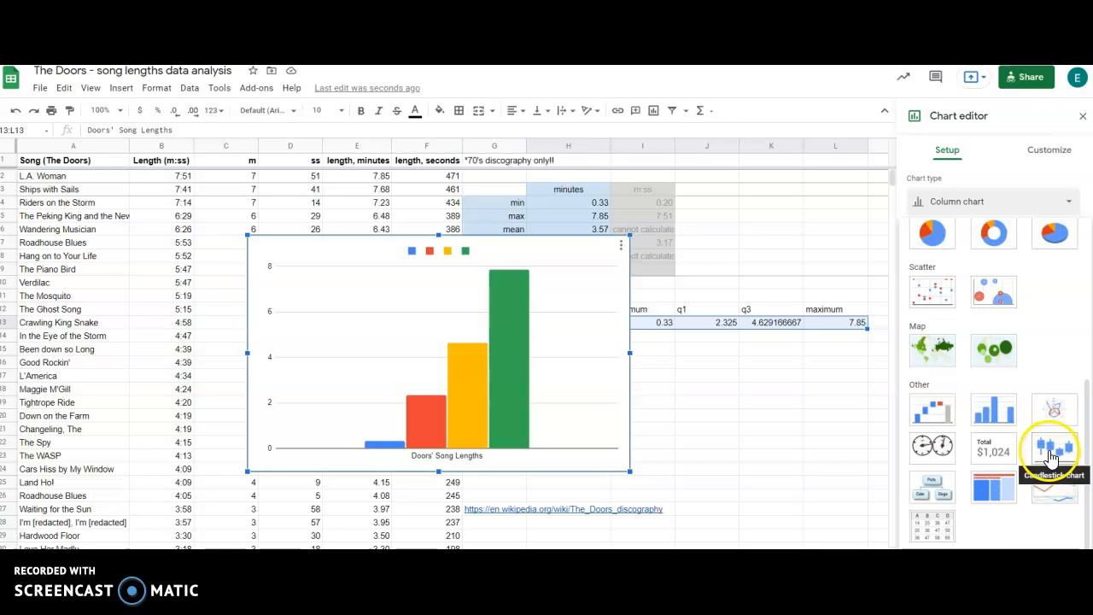
{"action": "scroll", "coordinate": [1052, 459], "scroll_direction": "up", "scroll_amount": 5}
{"action": "left_click", "coordinate": [946, 151]}
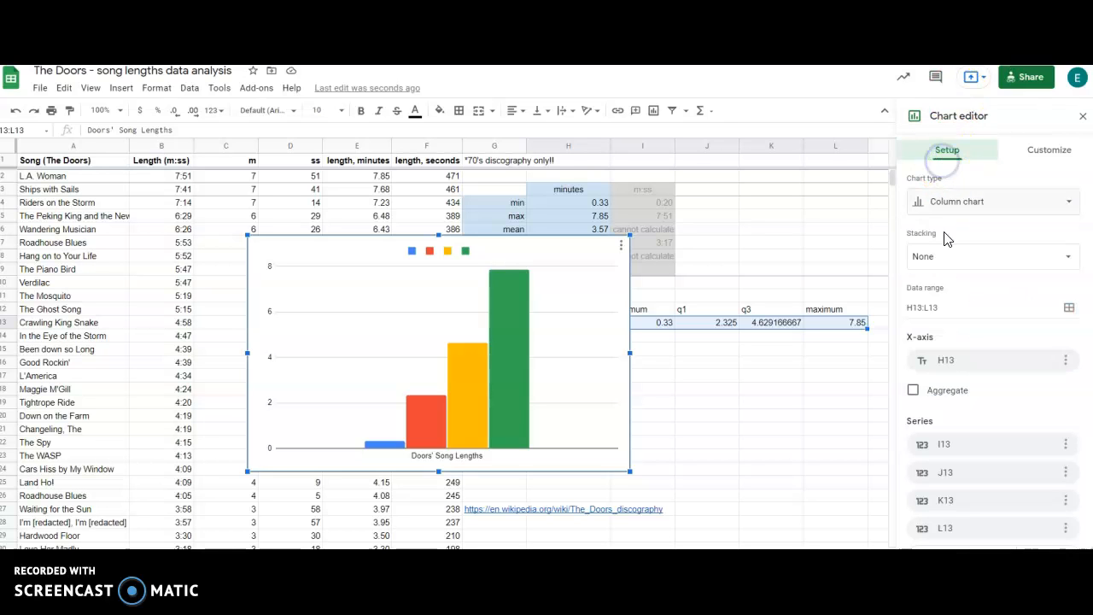
{"action": "scroll", "coordinate": [963, 379], "scroll_direction": "down", "scroll_amount": 1}
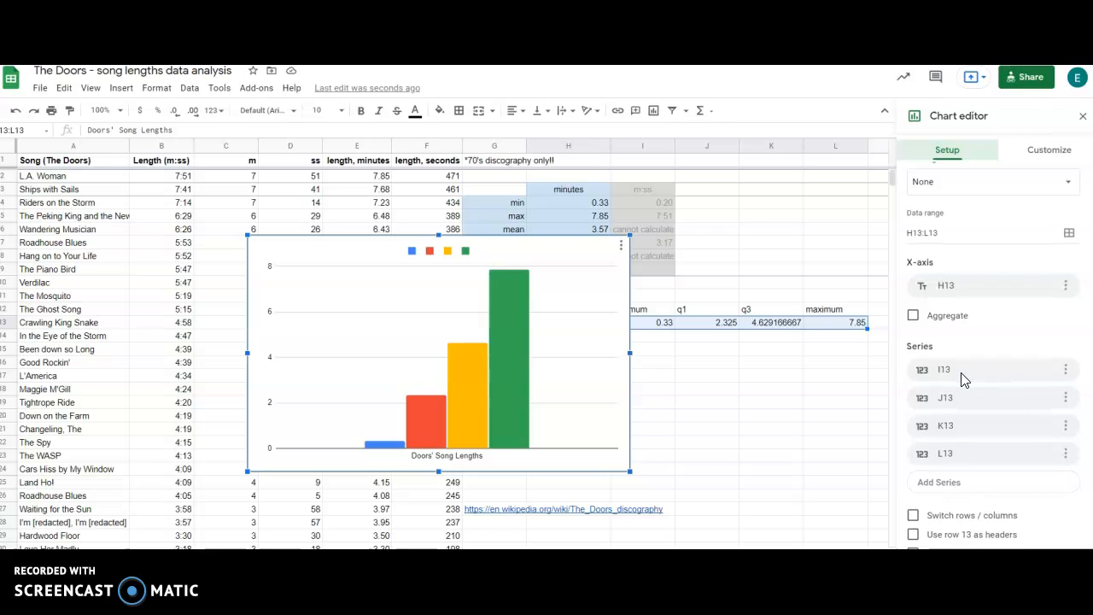
{"action": "scroll", "coordinate": [965, 380], "scroll_direction": "up", "scroll_amount": 2}
{"action": "left_click", "coordinate": [976, 203]}
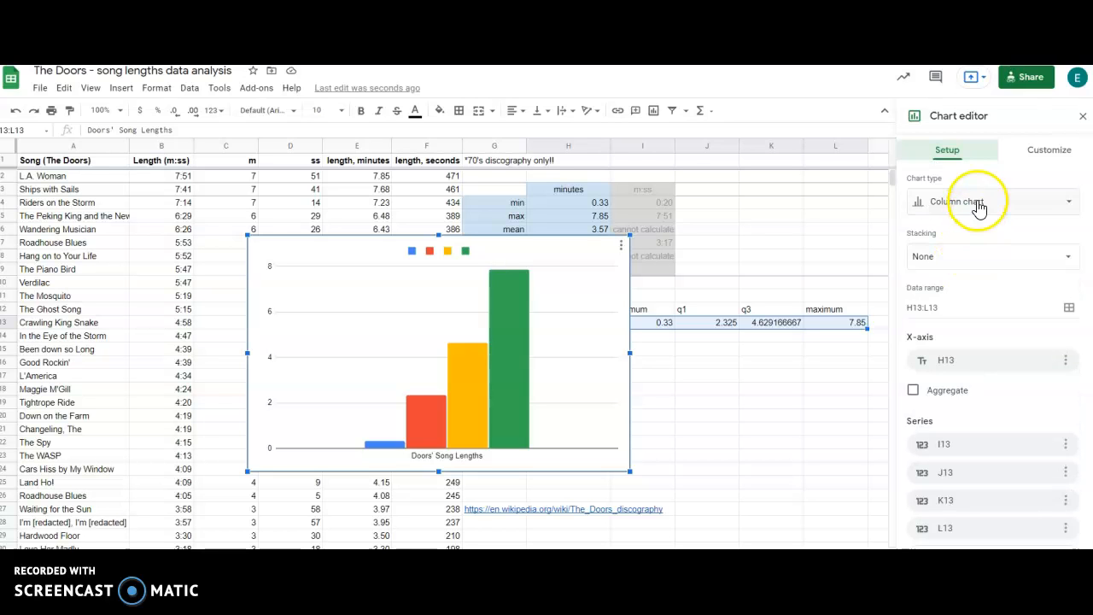
{"action": "scroll", "coordinate": [1001, 420], "scroll_direction": "down", "scroll_amount": 3}
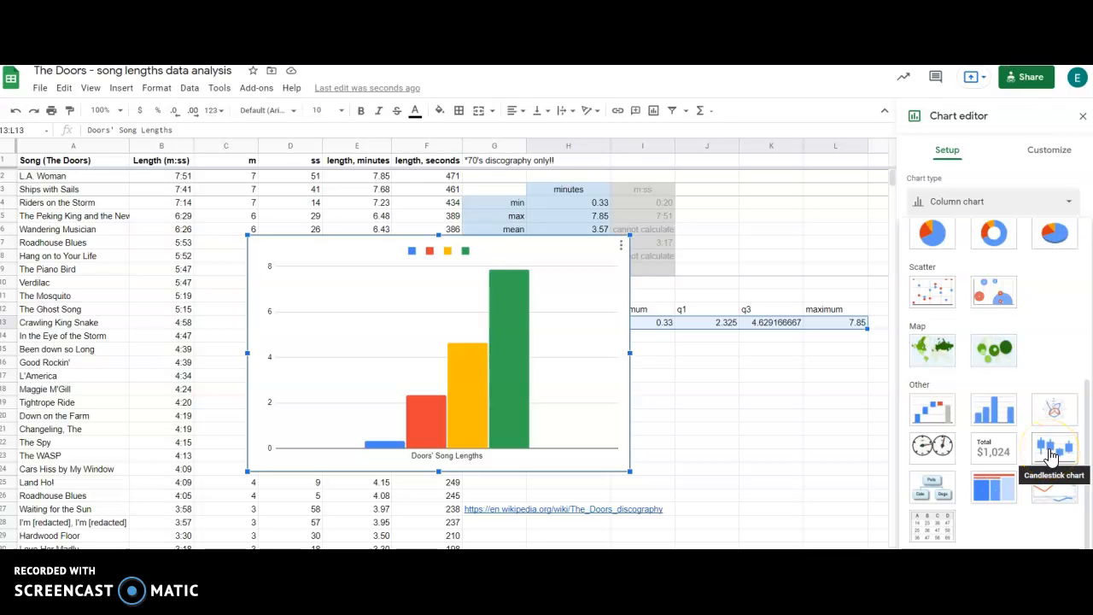
{"action": "left_click", "coordinate": [1048, 449]}
{"action": "left_click", "coordinate": [478, 356]}
{"action": "left_click_drag", "start_coordinate": [478, 264], "coordinate": [333, 181]}
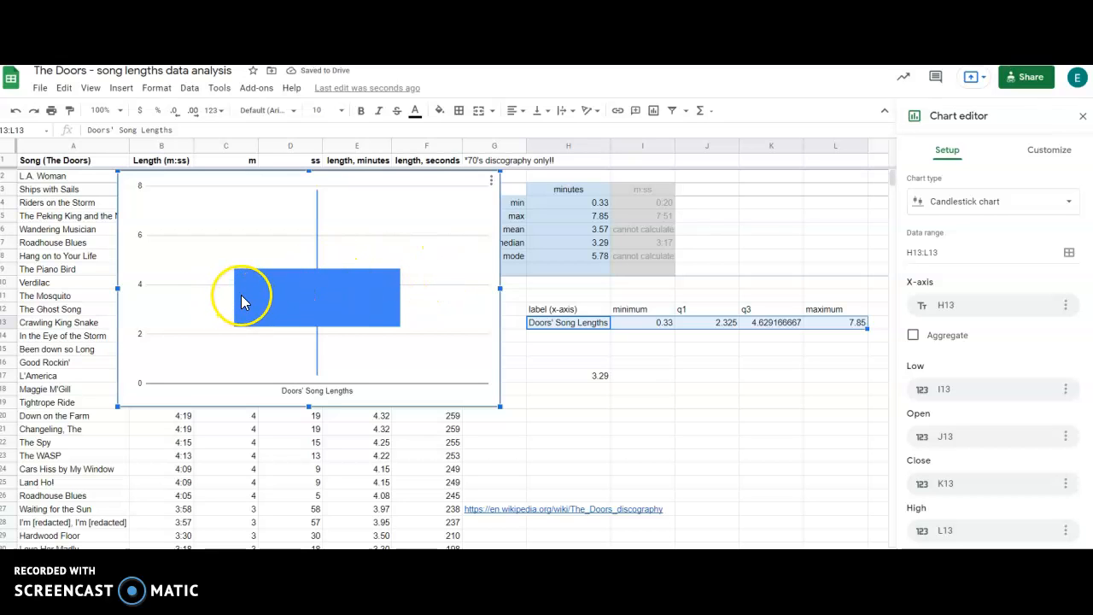
Step: Examine the candlestick chart's low, open, close and high assignments and its options for downloading or copying it
{"action": "left_click", "coordinate": [491, 180]}
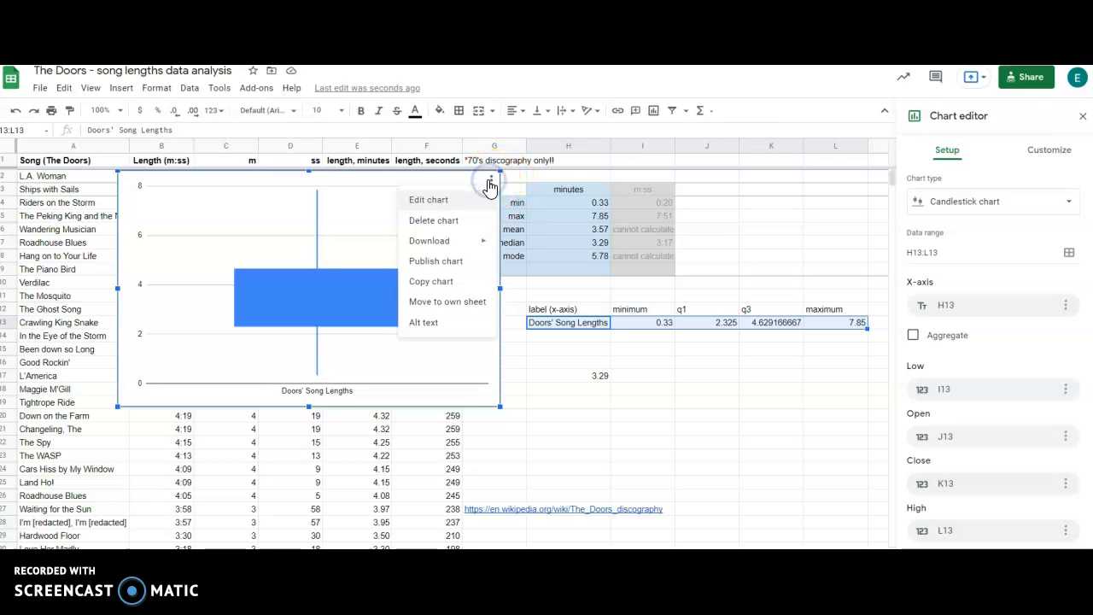
{"action": "scroll", "coordinate": [1014, 327], "scroll_direction": "down", "scroll_amount": 1}
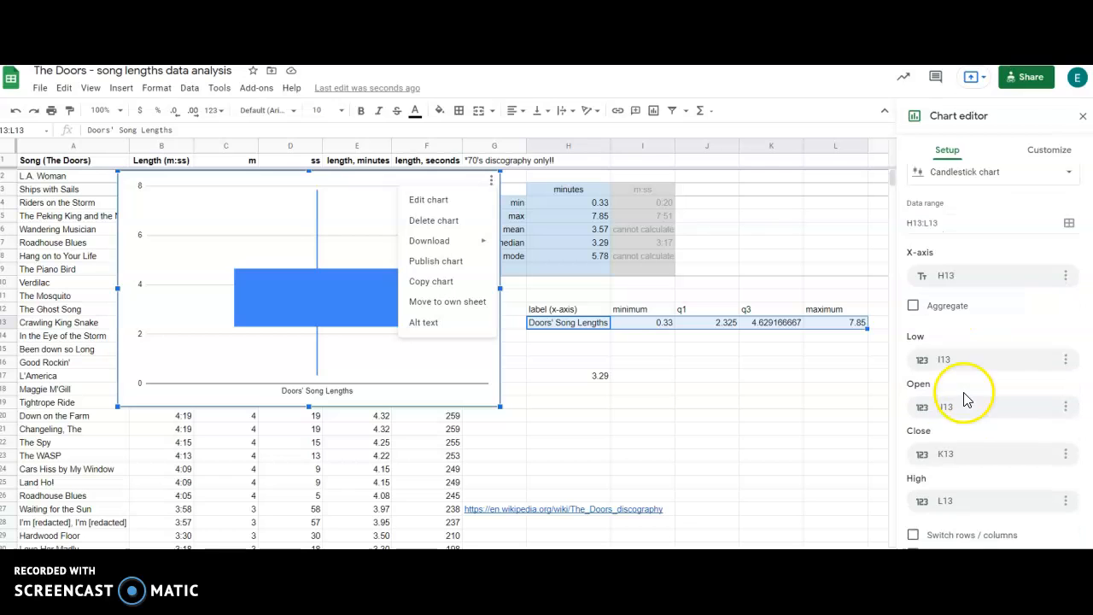
{"action": "scroll", "coordinate": [983, 310], "scroll_direction": "up", "scroll_amount": 1}
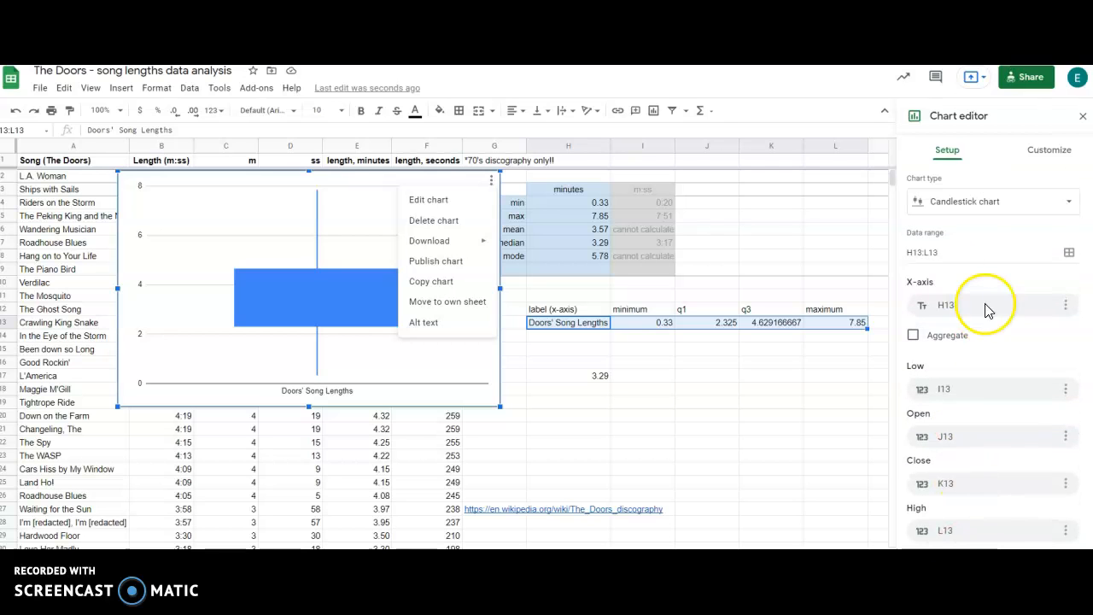
{"action": "left_click", "coordinate": [969, 201]}
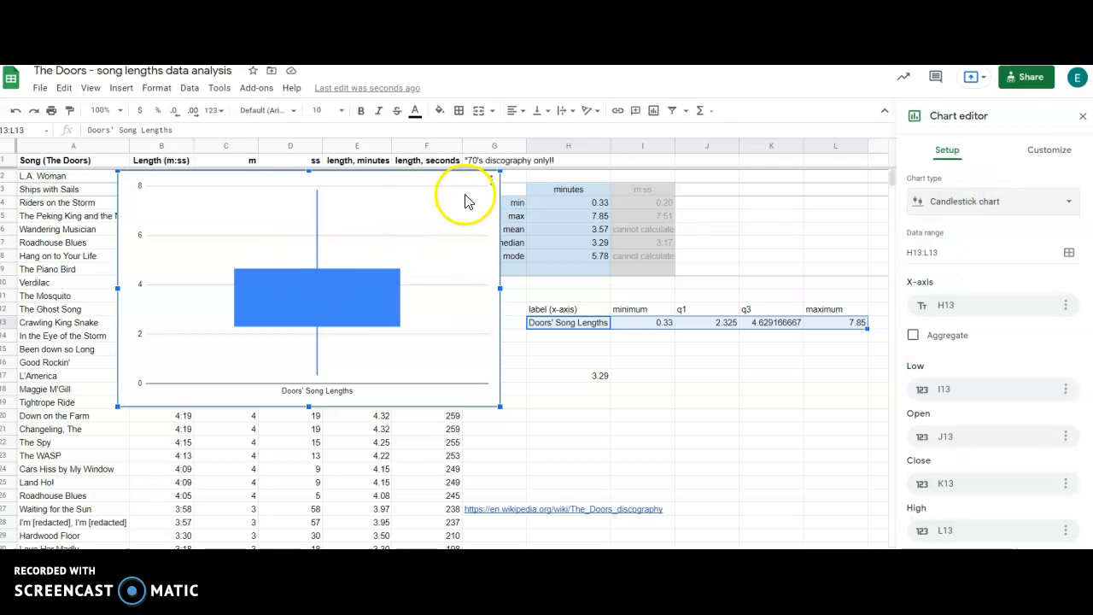
{"action": "left_click", "coordinate": [490, 180]}
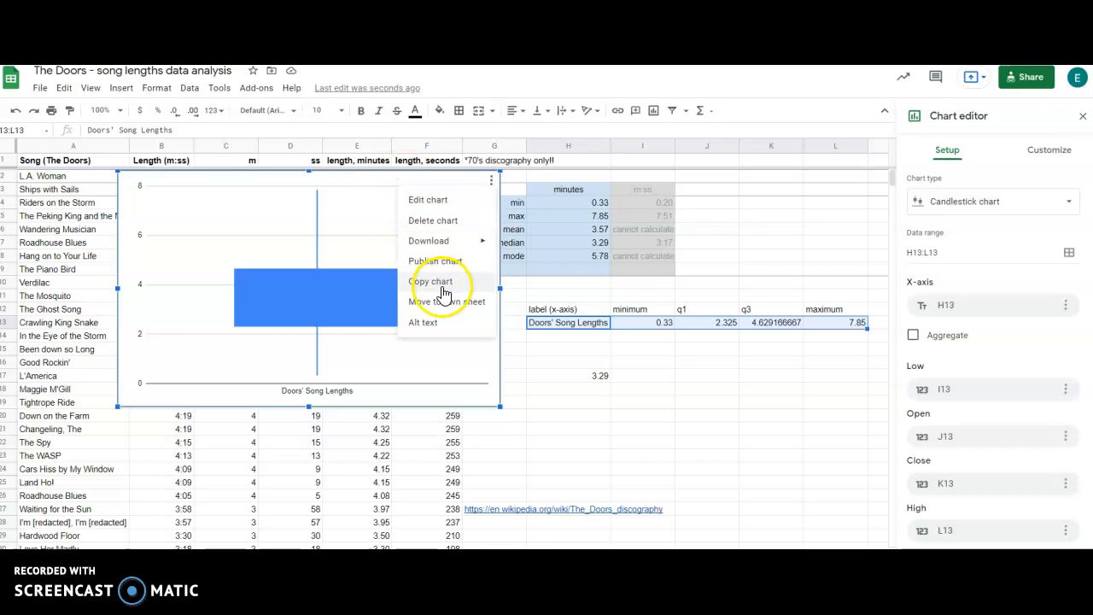
{"action": "mouse_move", "coordinate": [443, 245]}
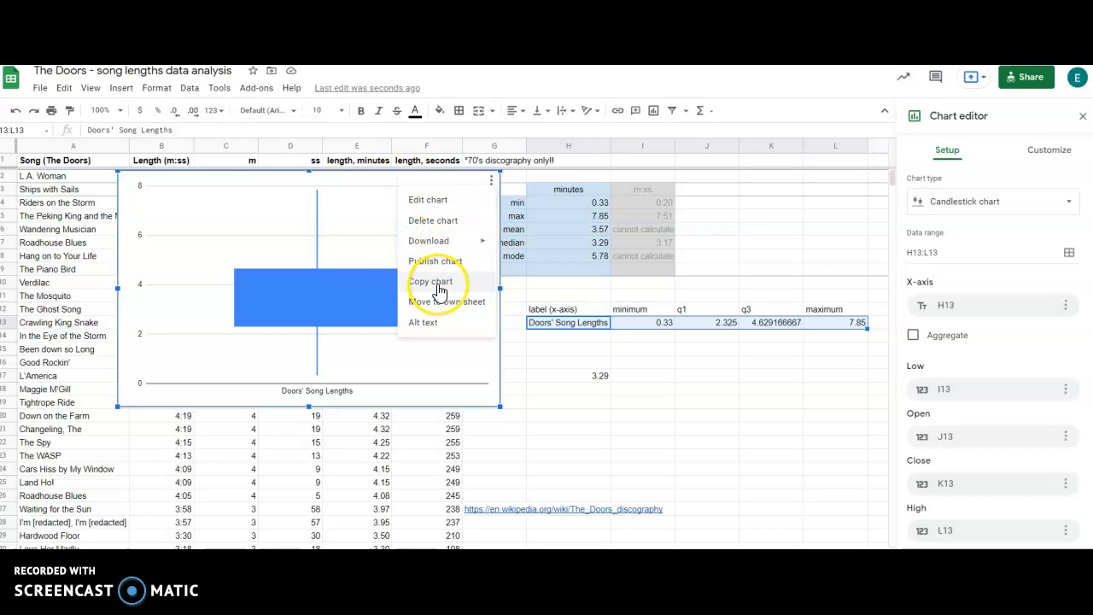
{"action": "left_click", "coordinate": [358, 177]}
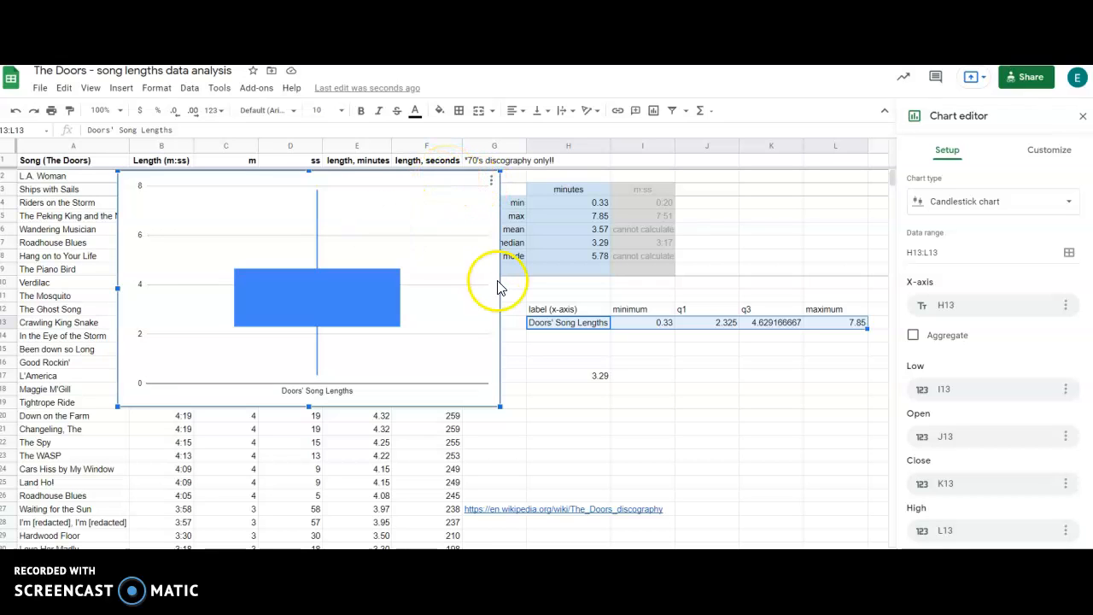
Step: Capture a screenshot of the screen region covering the whole candlestick chart
{"action": "key", "text": "Print"}
{"action": "left_click_drag", "start_coordinate": [116, 170], "coordinate": [501, 409]}
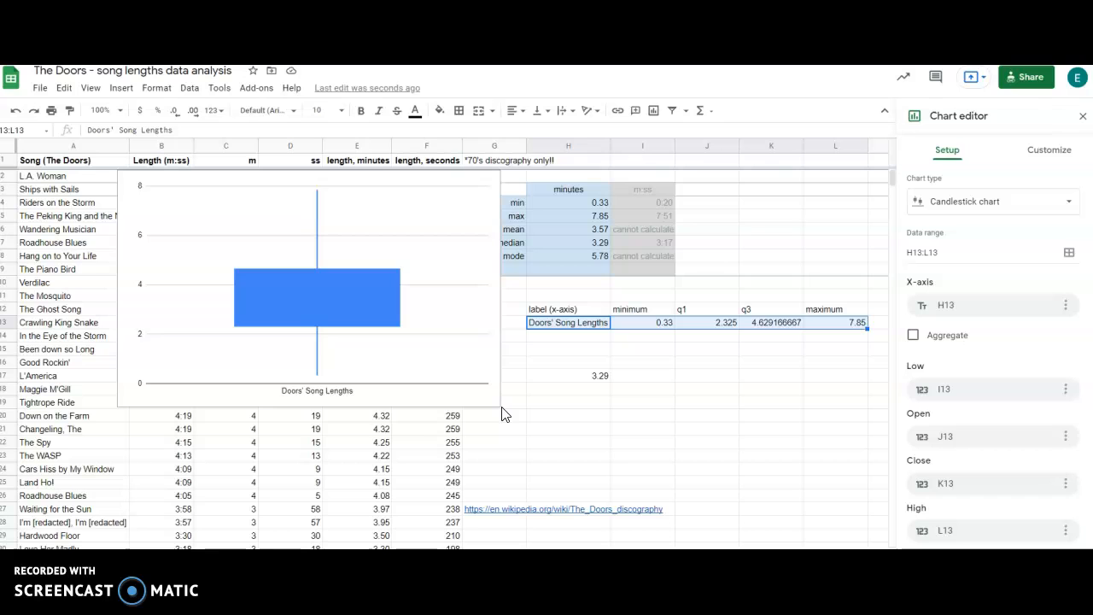